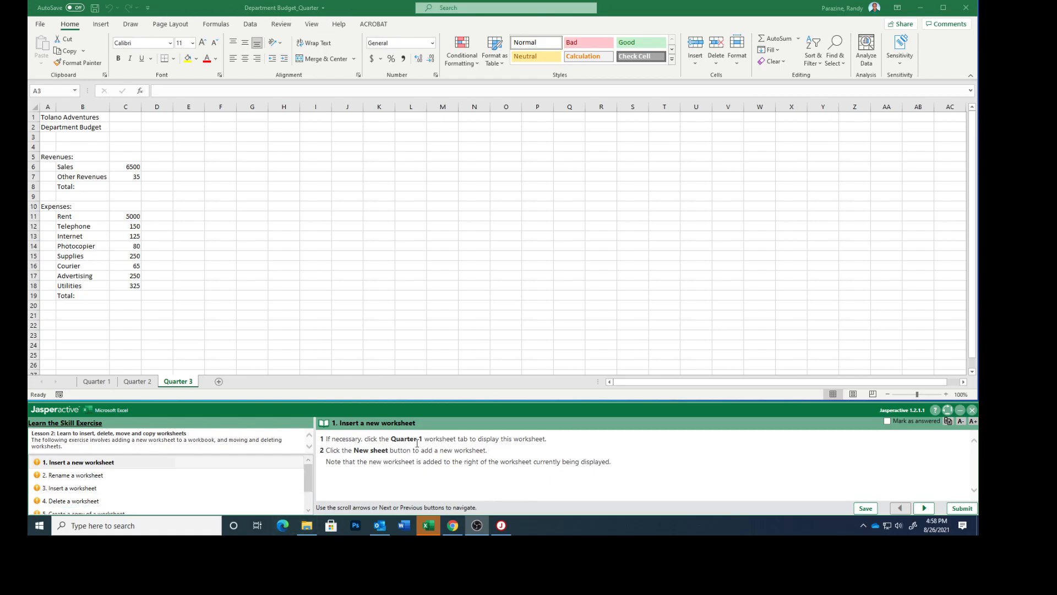
# - Insert a new worksheet directly after Quarter 1, mark exercise task 1 as answered and advance to task 2
pyautogui.click(99, 382)
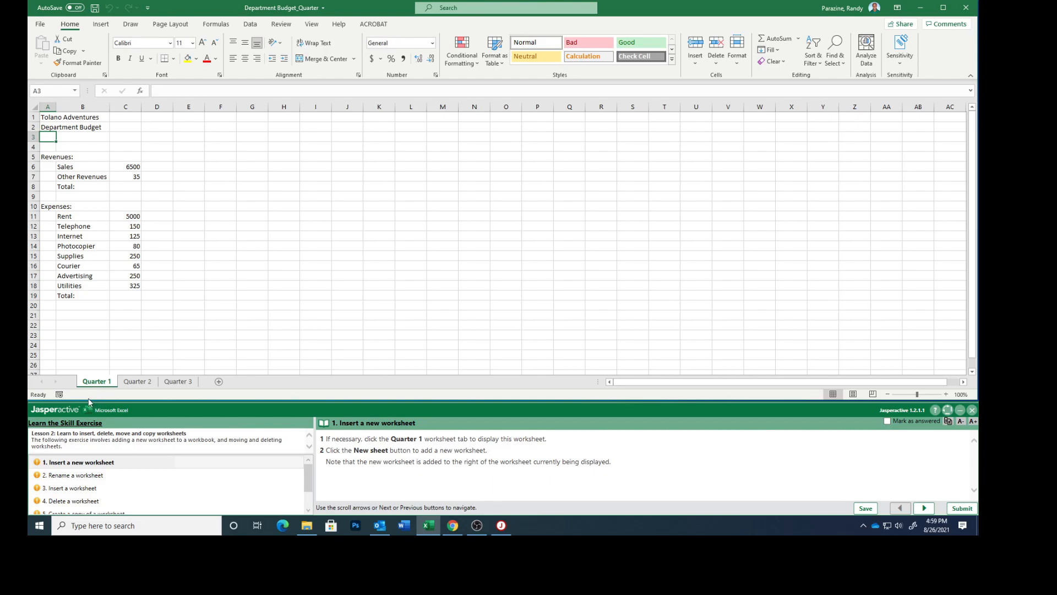
pyautogui.click(218, 382)
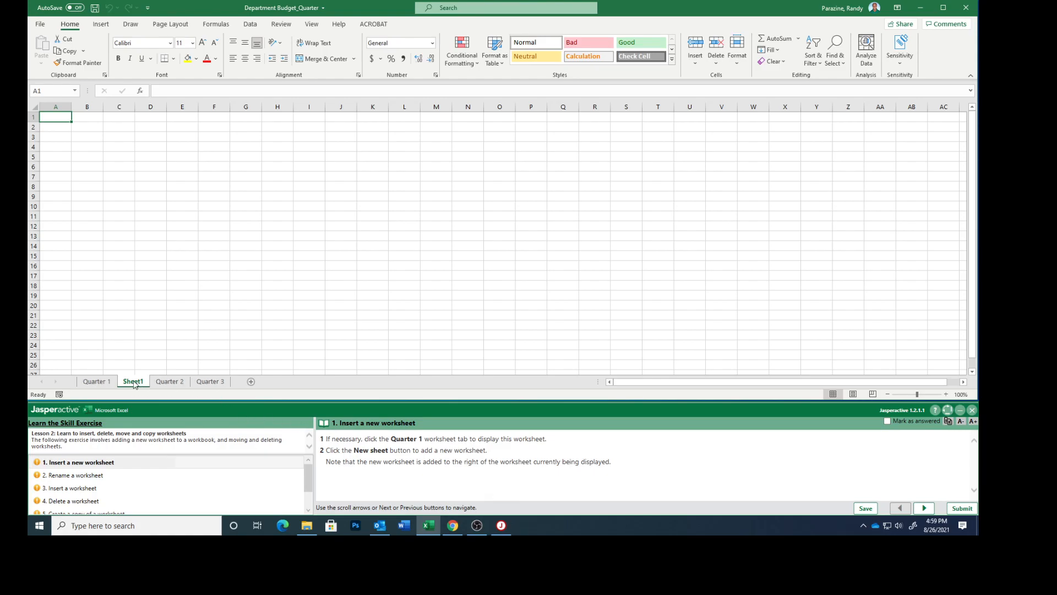
pyautogui.click(887, 422)
pyautogui.click(924, 508)
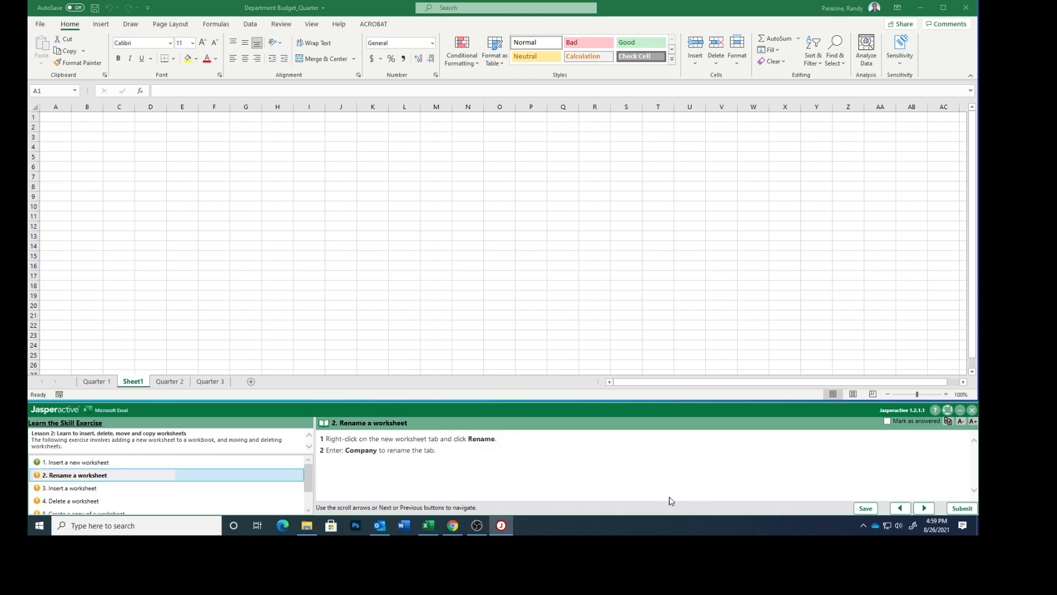
# - Rename the new worksheet as Company, and mark exercise task 2 as answered before advancing to task 3
pyautogui.click(130, 384)
pyautogui.rightClick(131, 383)
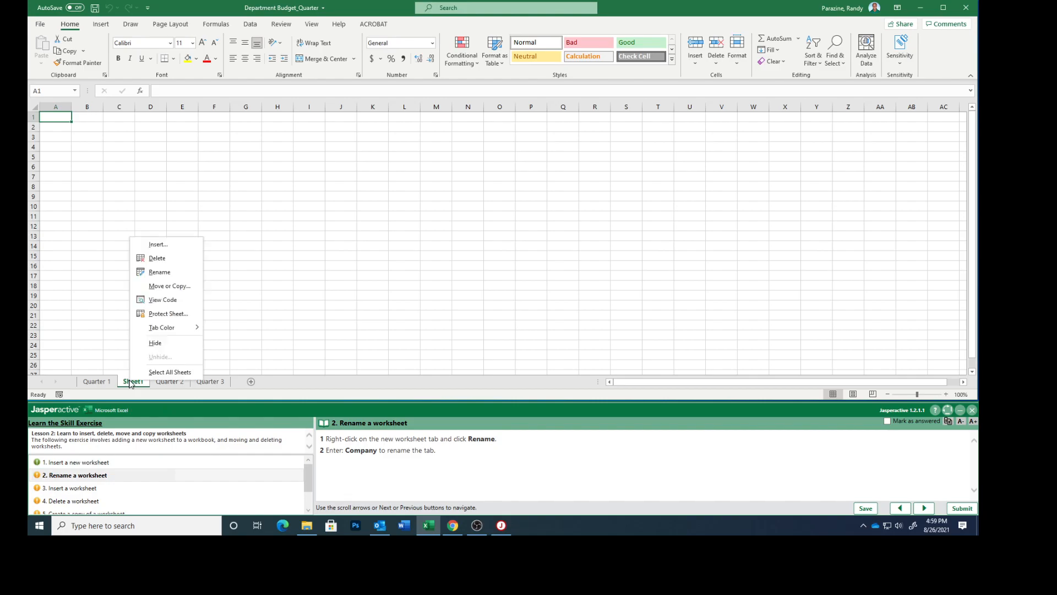
pyautogui.click(162, 272)
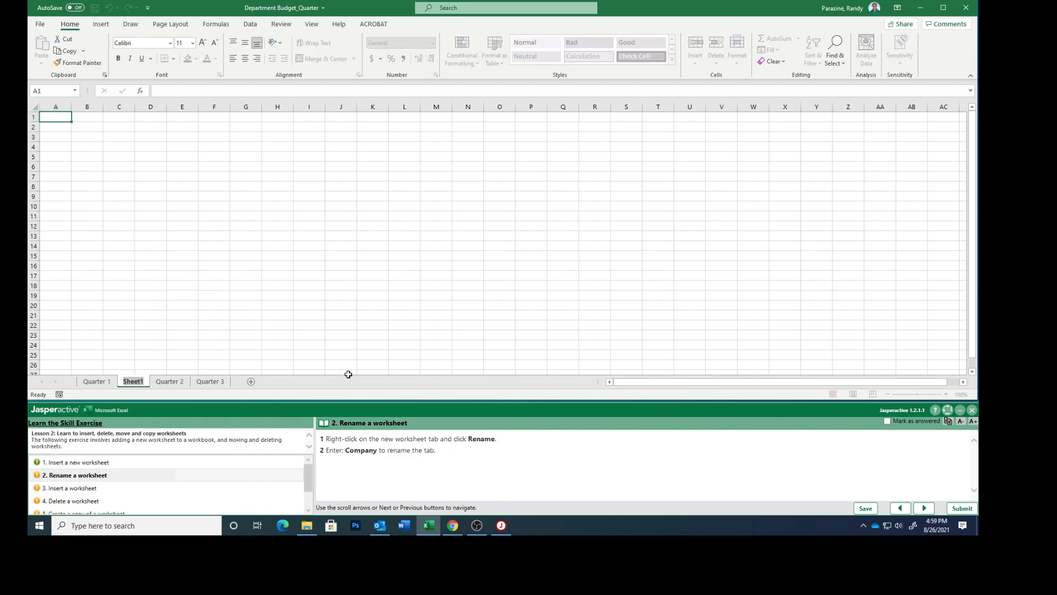
pyautogui.write('Company')
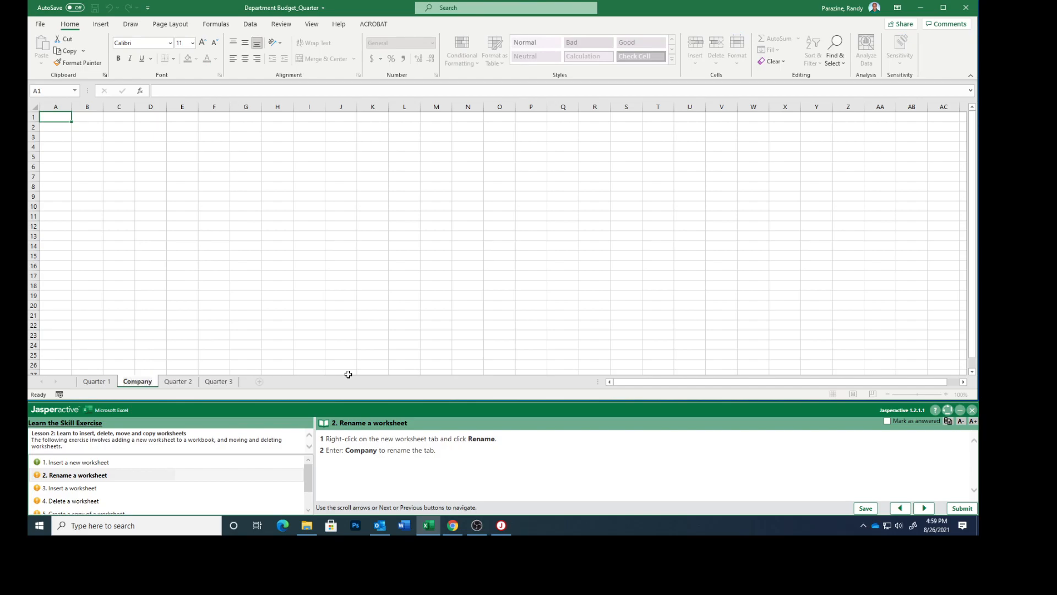
pyautogui.click(887, 421)
pyautogui.click(924, 507)
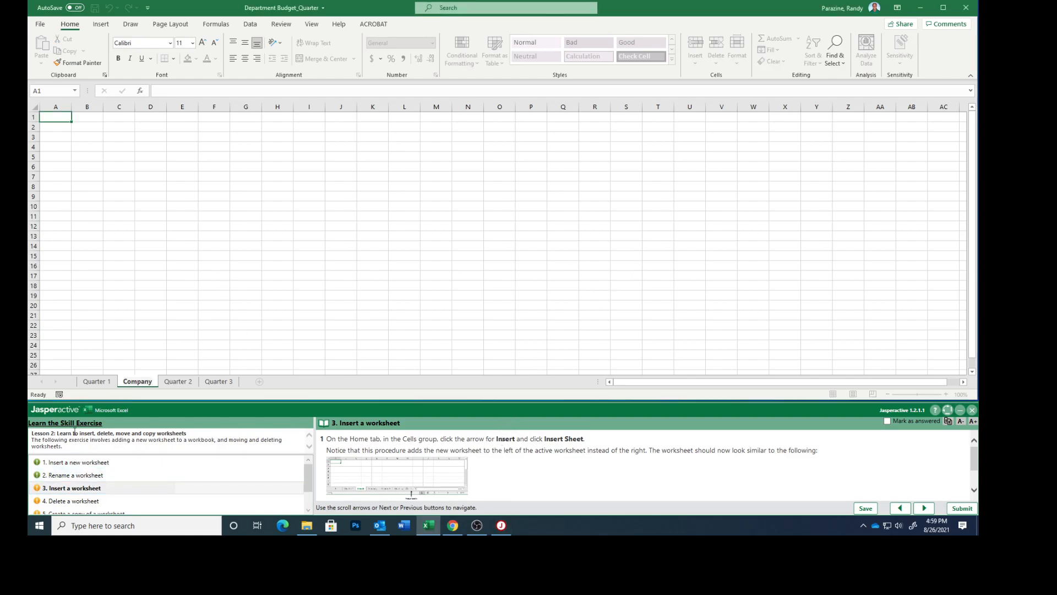
pyautogui.click(132, 382)
pyautogui.press('Return')
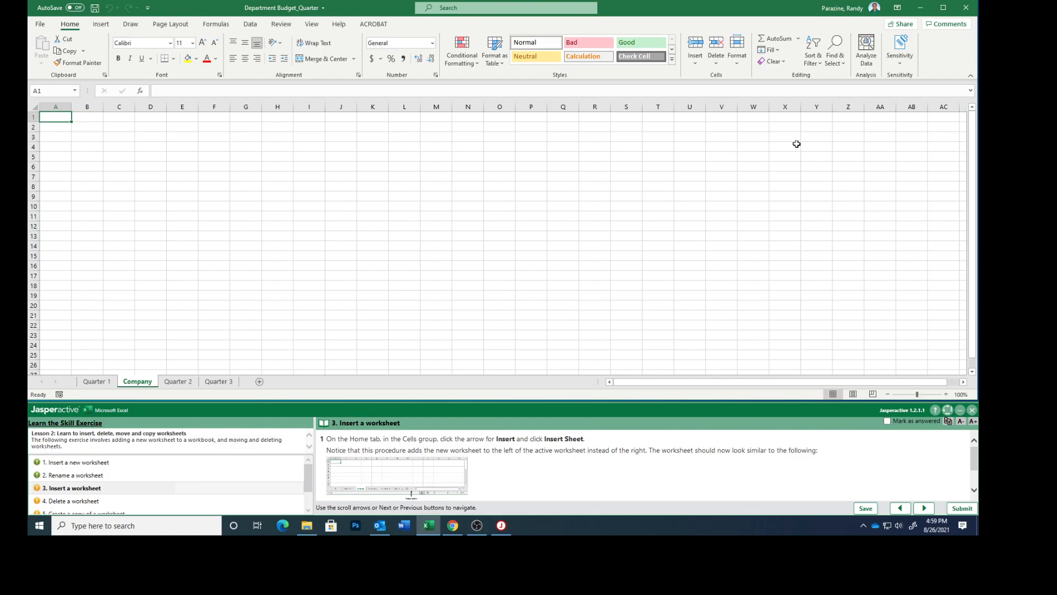
# - Insert another new worksheet directly before the Company worksheet using the Insert Sheet command
pyautogui.click(695, 47)
pyautogui.click(697, 62)
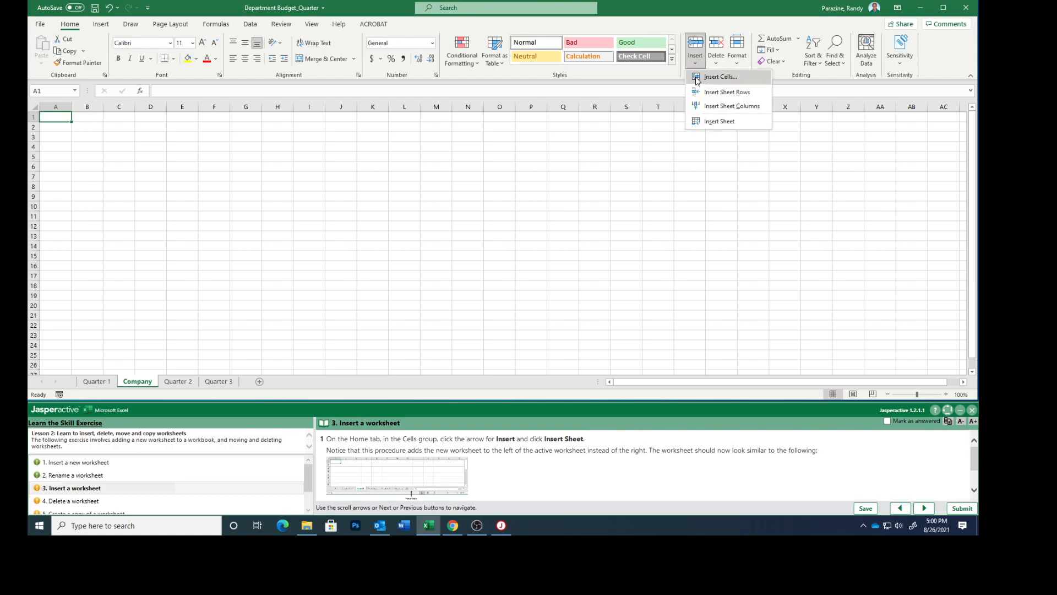
pyautogui.click(716, 120)
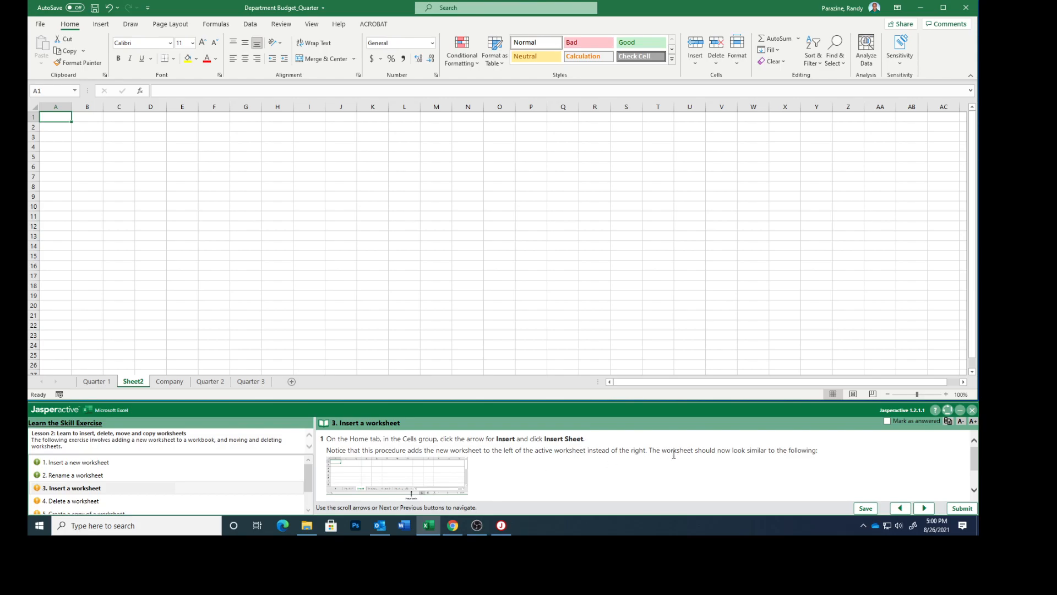
# - Read the rest of the task 3 instructions and examine the enlarged illustration of the sheet-tab resize handle
pyautogui.scroll(-1, 673, 454)
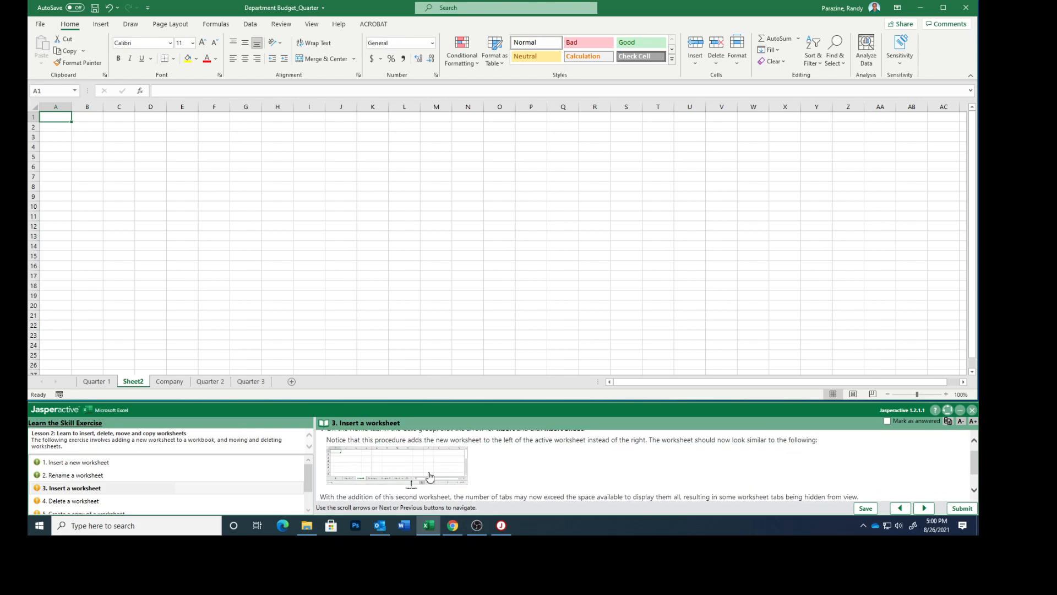
pyautogui.click(408, 476)
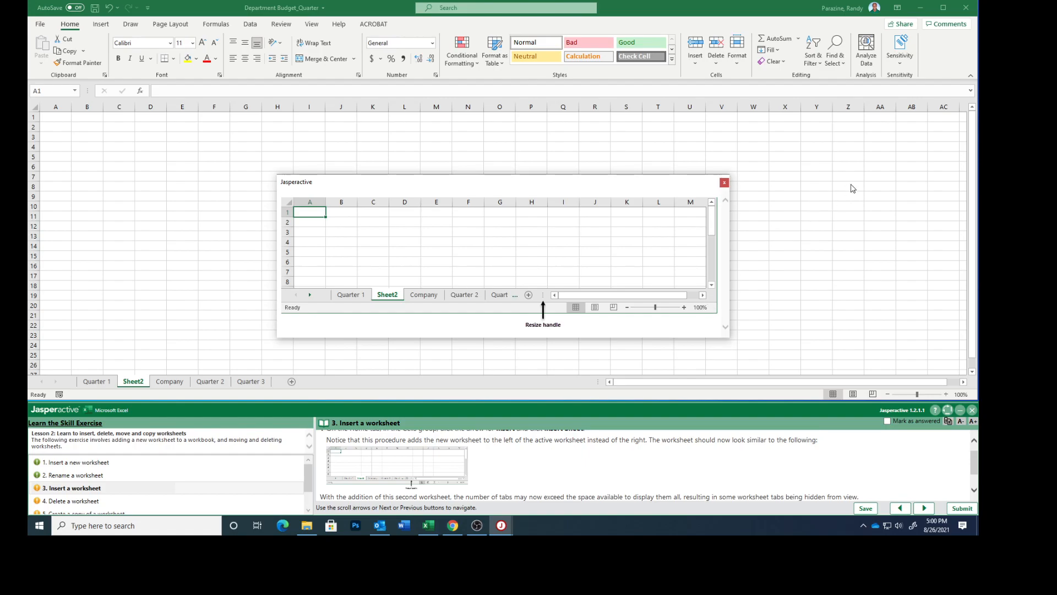
pyautogui.click(723, 182)
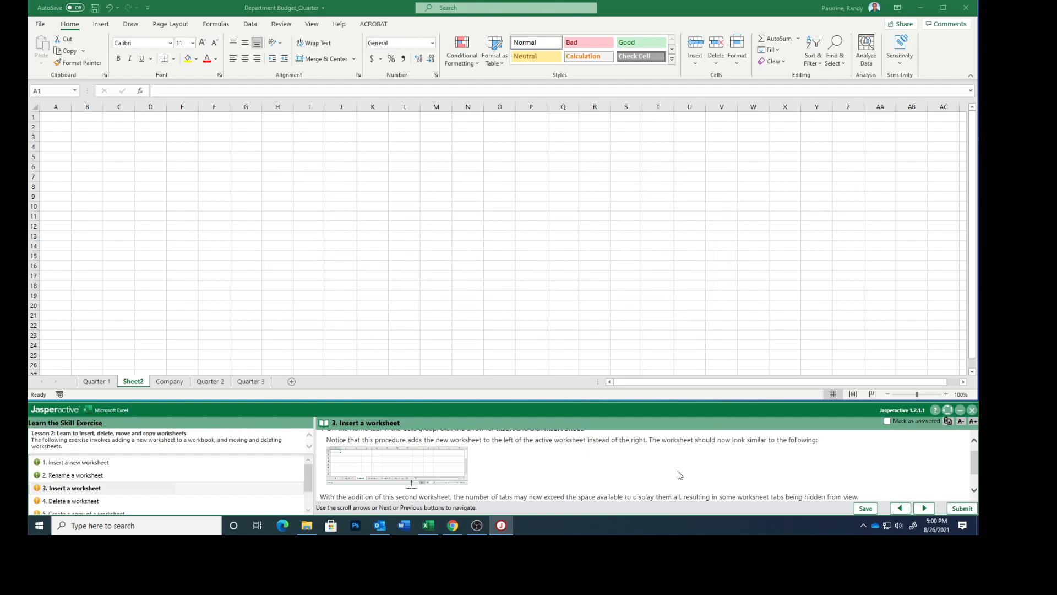
pyautogui.scroll(-2, 680, 475)
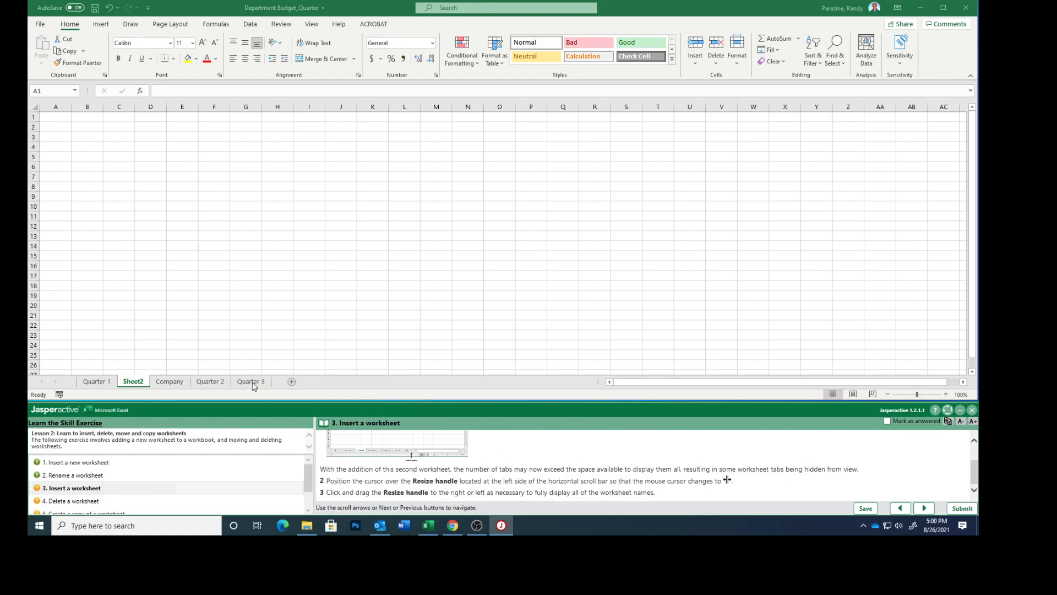
pyautogui.click(412, 454)
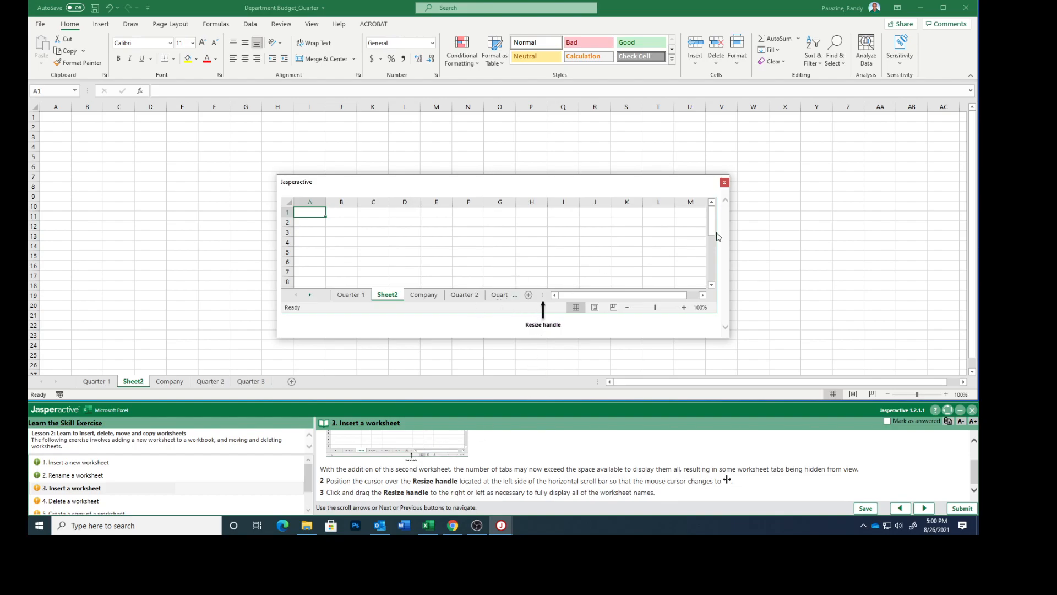
pyautogui.click(724, 182)
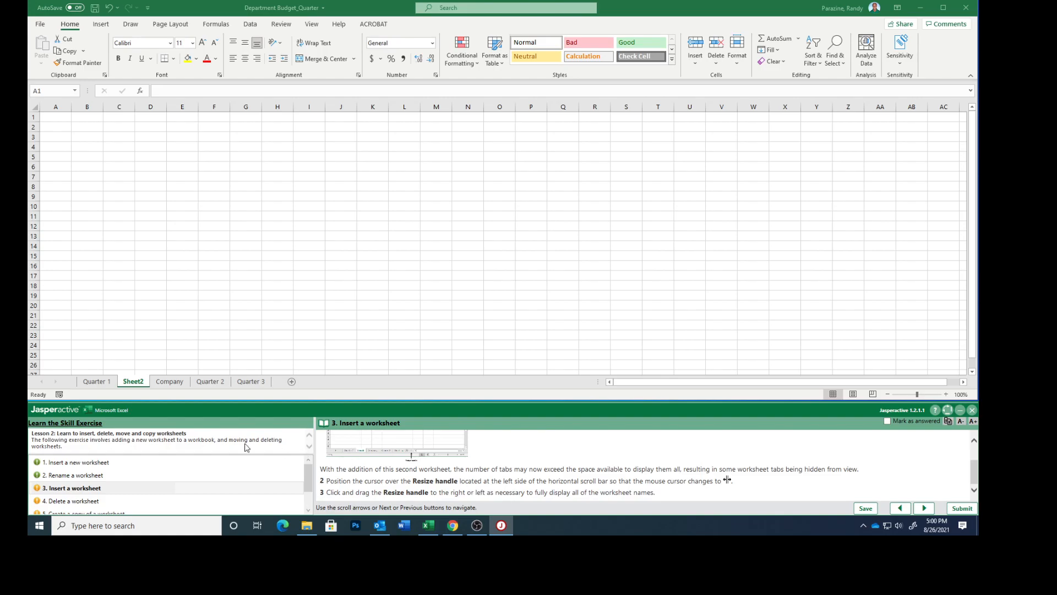
pyautogui.click(77, 384)
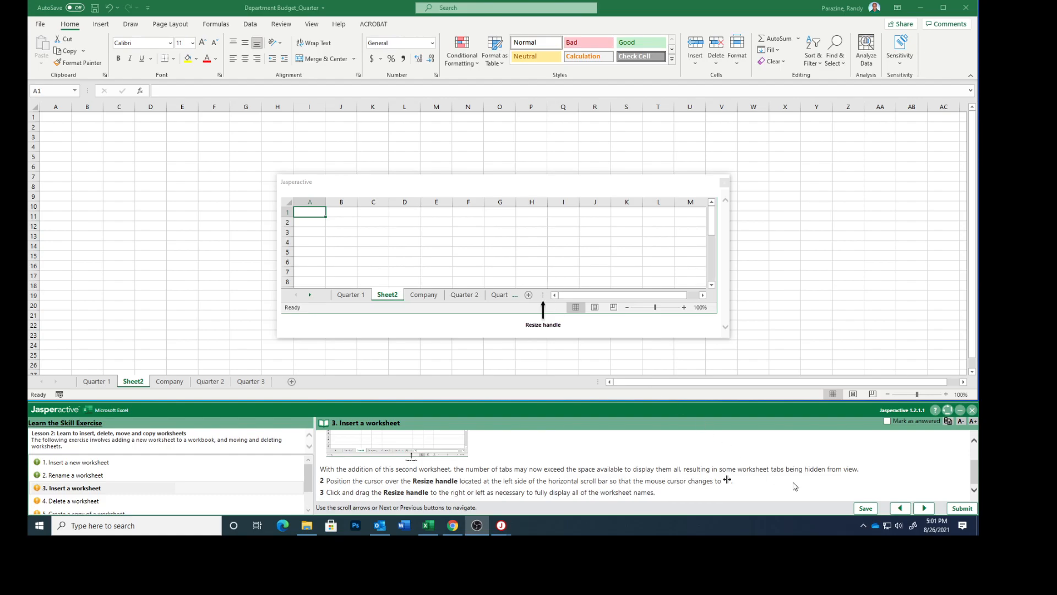
# - Mark exercise task 3 as answered, advance to task 4 and close the enlarged illustration
pyautogui.click(889, 421)
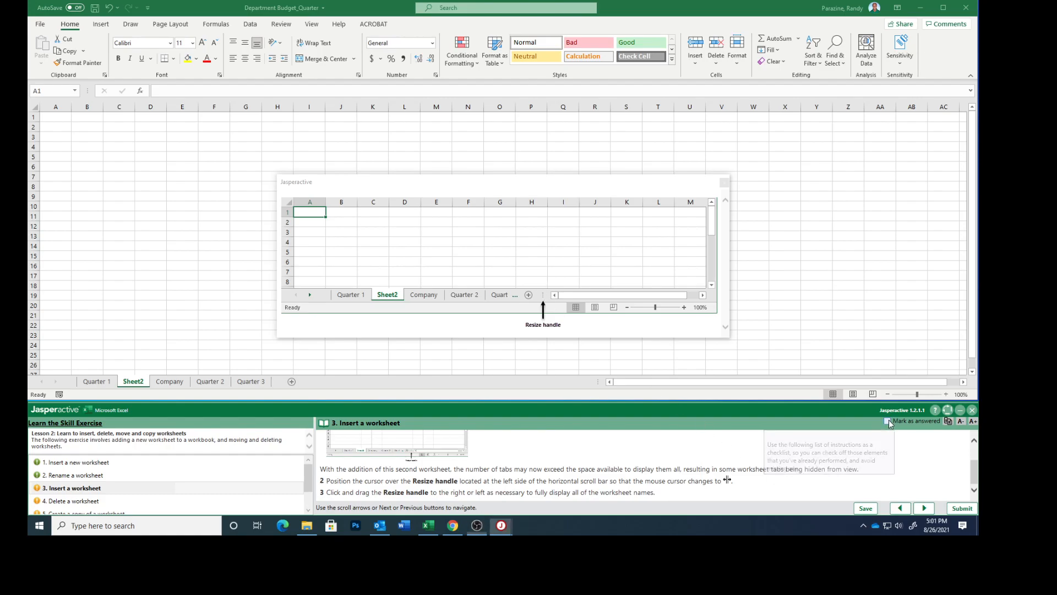
pyautogui.click(922, 509)
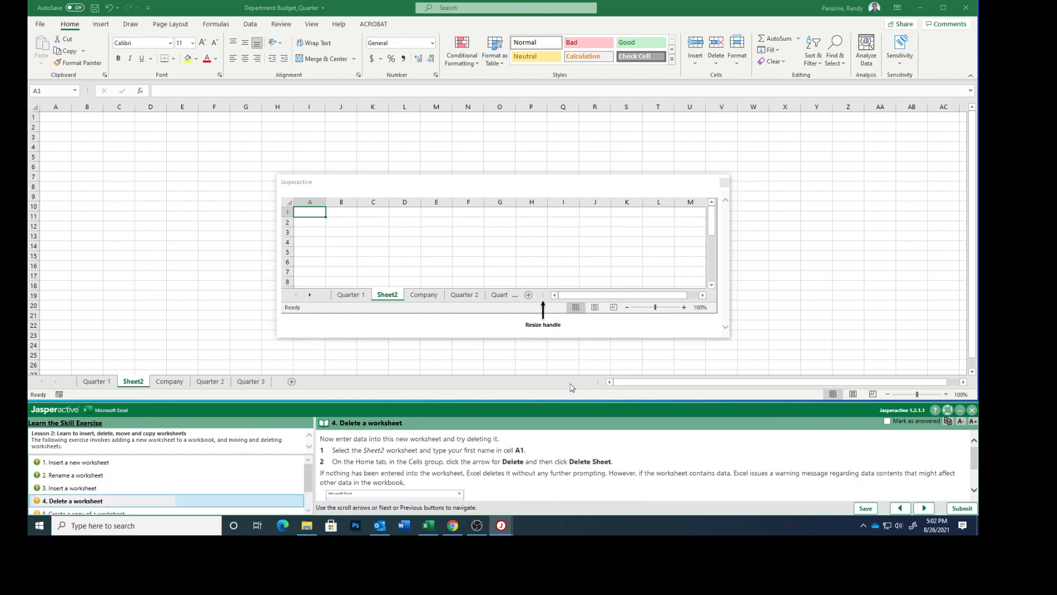
pyautogui.click(724, 183)
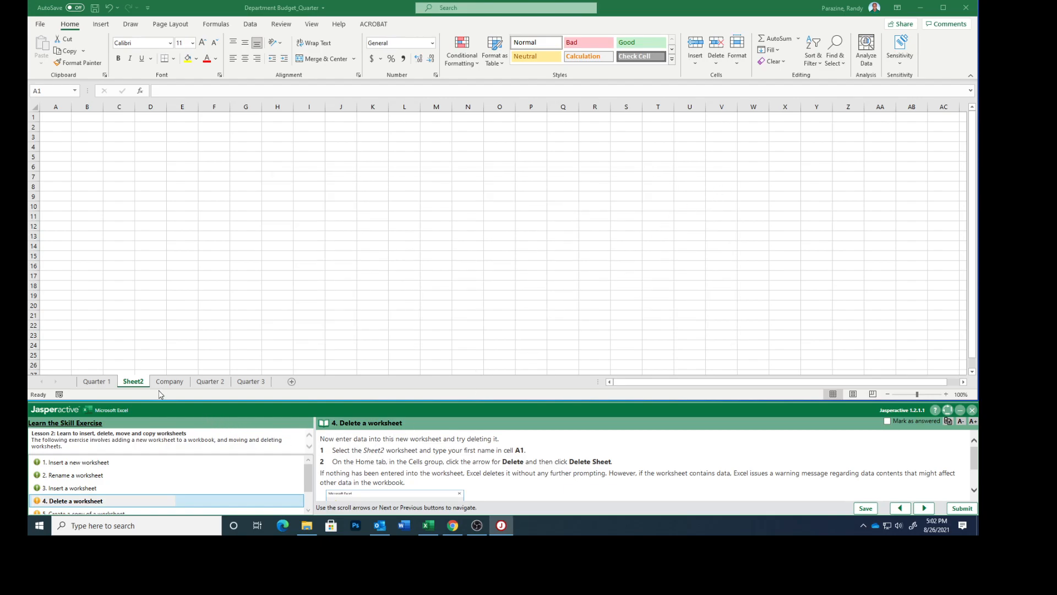
# - Enter the first name in cell A1 of the Sheet2 worksheet
pyautogui.click(137, 384)
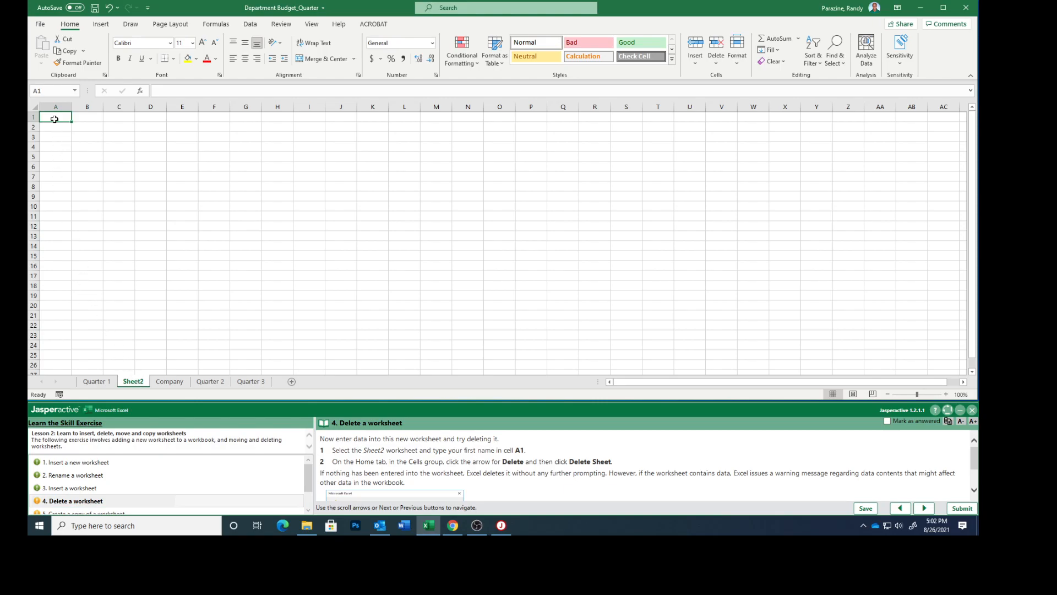
pyautogui.write('Ra')
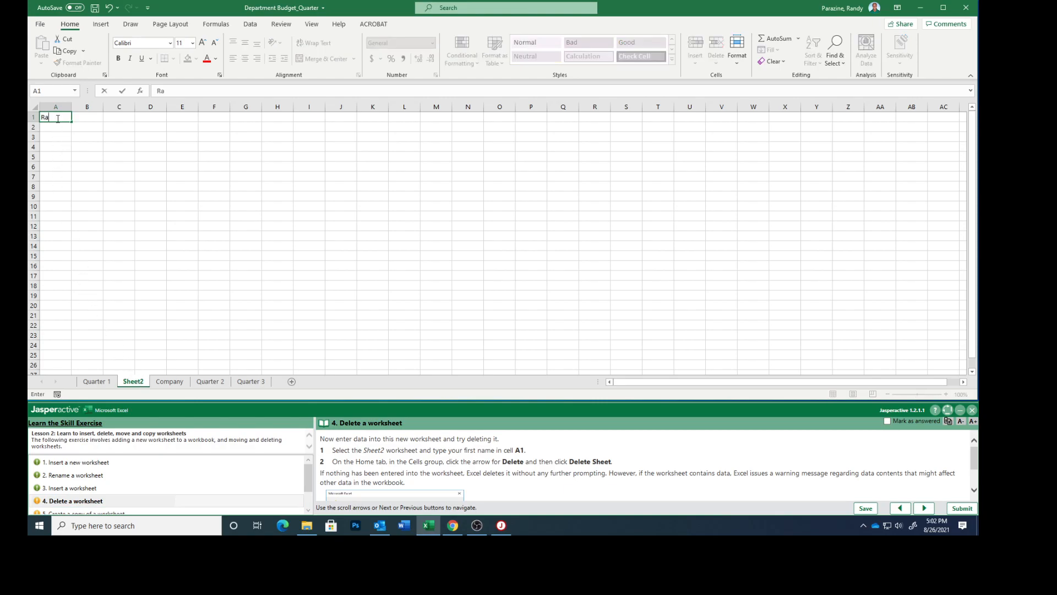
pyautogui.write('ndy')
pyautogui.press('Return')
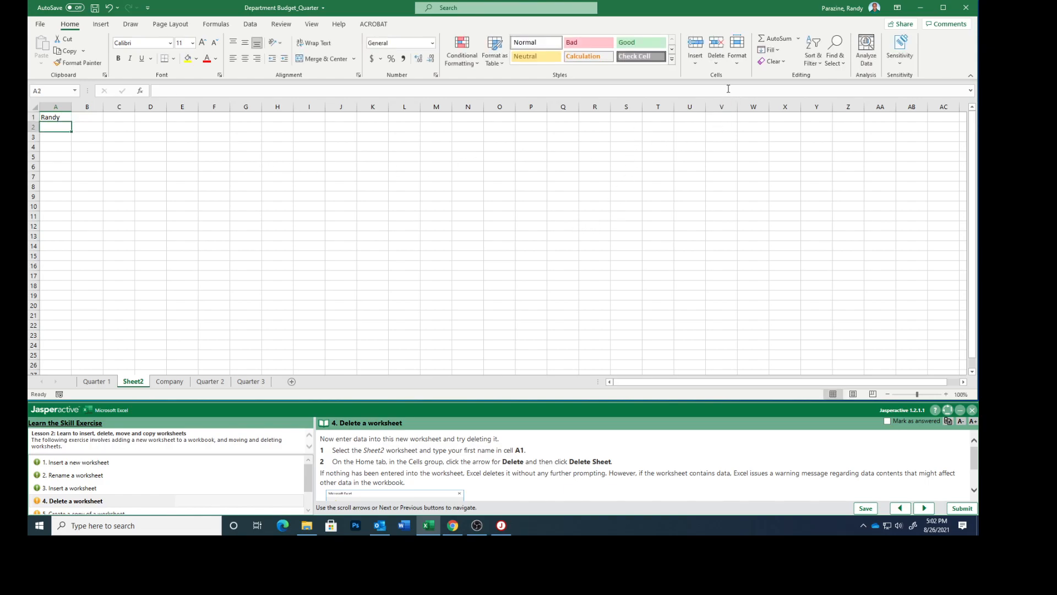
# - Delete the Sheet2 worksheet permanently, then mark exercise task 4 as answered and advance to task 5
pyautogui.click(716, 65)
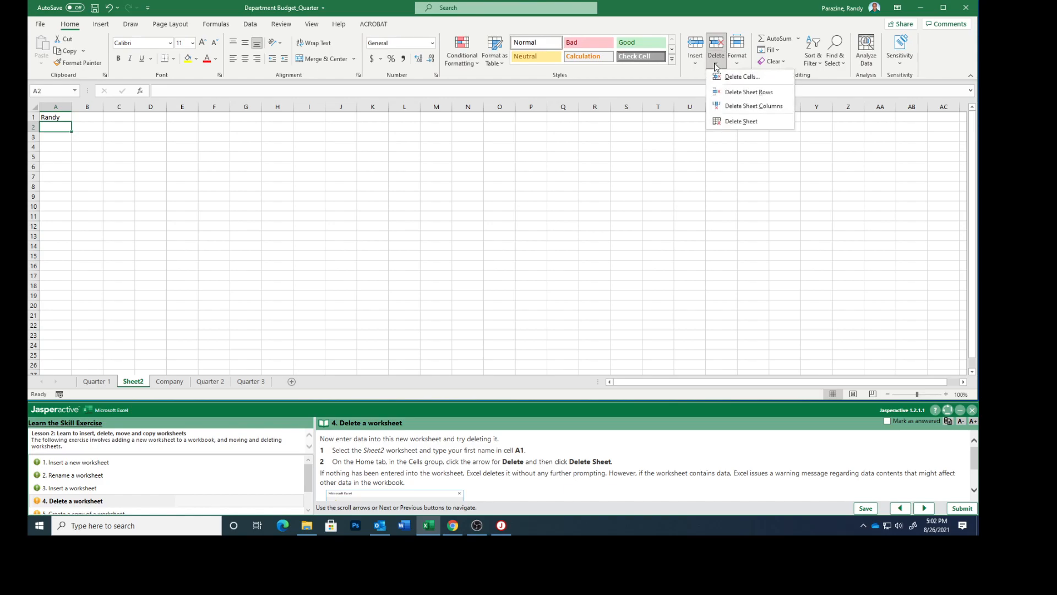
pyautogui.click(739, 122)
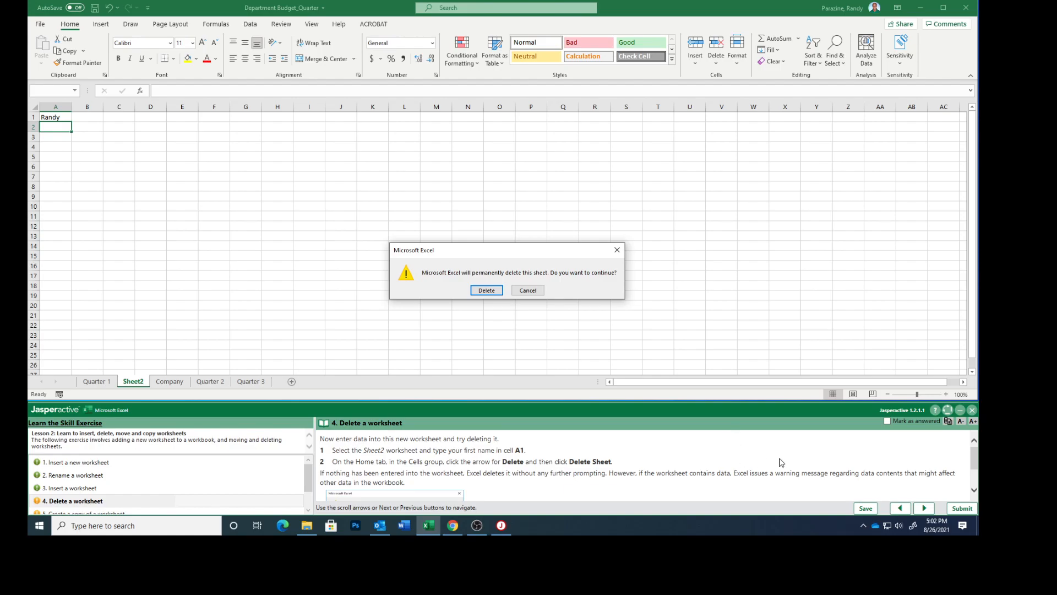
pyautogui.scroll(-1, 810, 472)
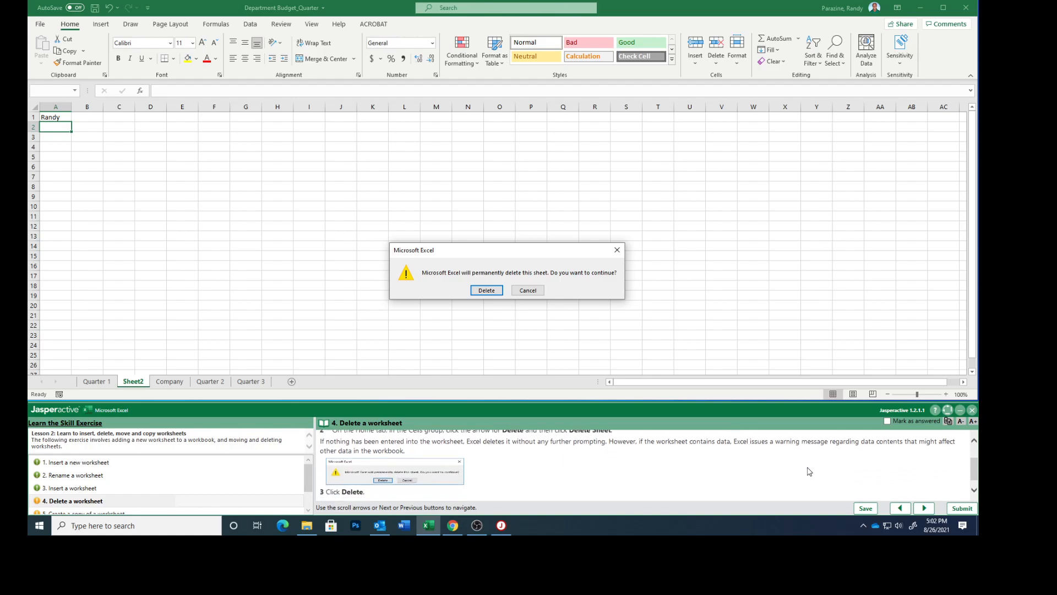
pyautogui.scroll(-1, 788, 470)
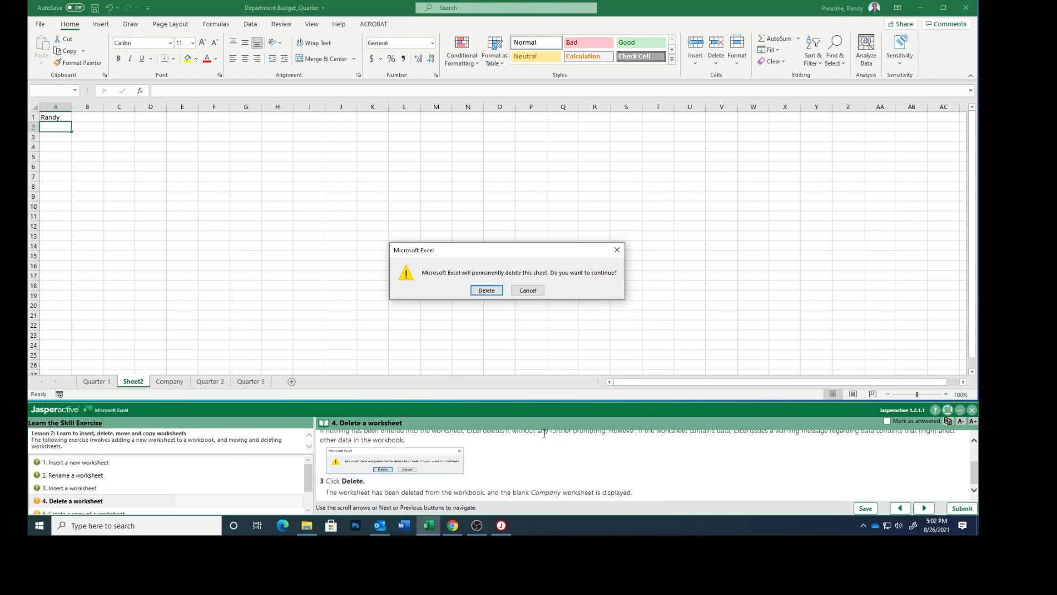
pyautogui.click(478, 292)
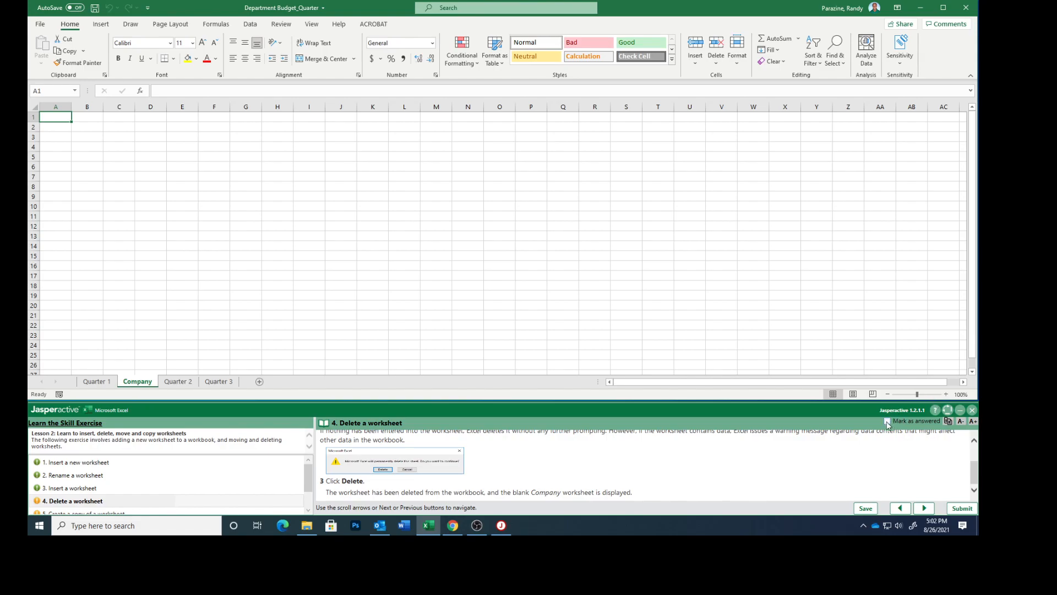
pyautogui.click(921, 508)
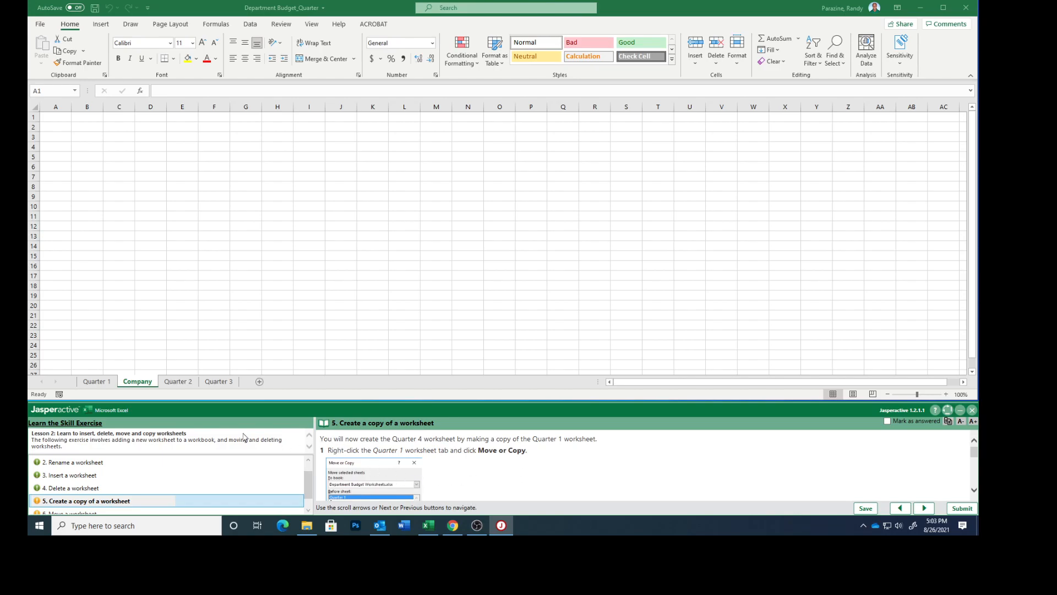
# - Create a copy of the Quarter 1 worksheet within the same workbook, placed after all the other sheets
pyautogui.click(99, 381)
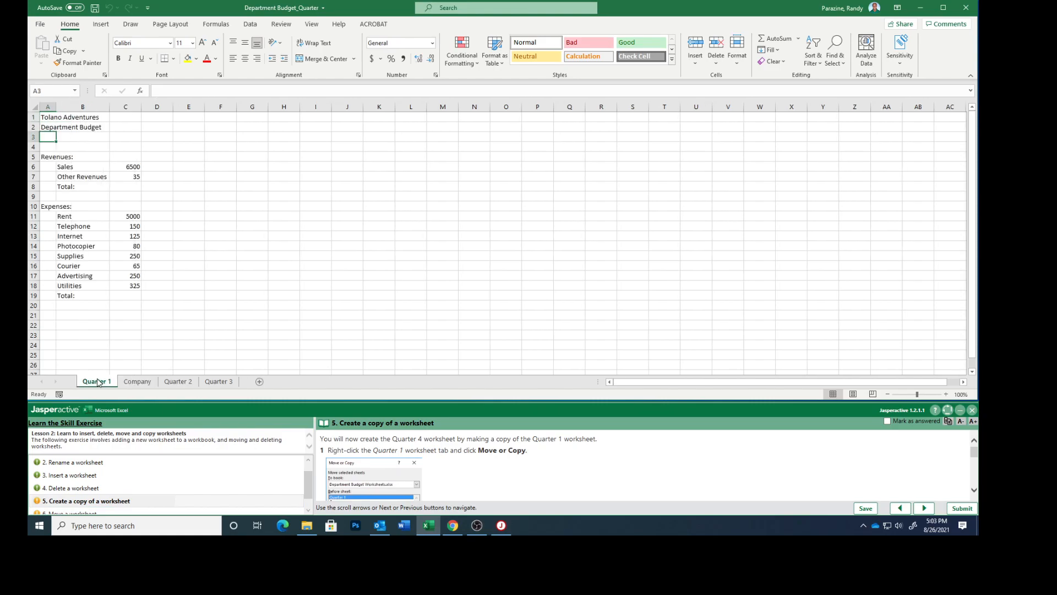
pyautogui.rightClick(96, 382)
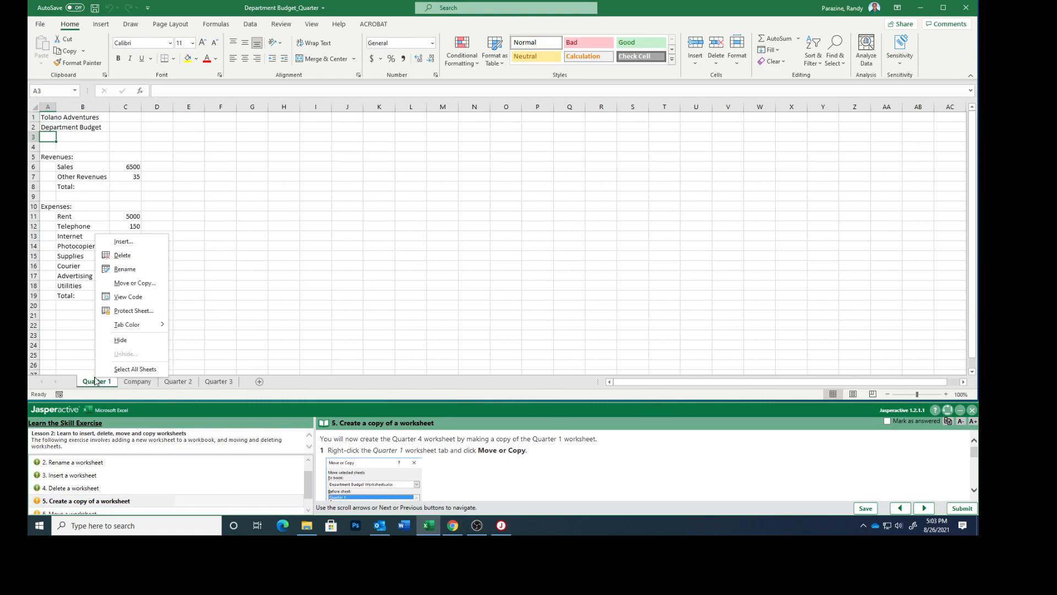
pyautogui.click(133, 283)
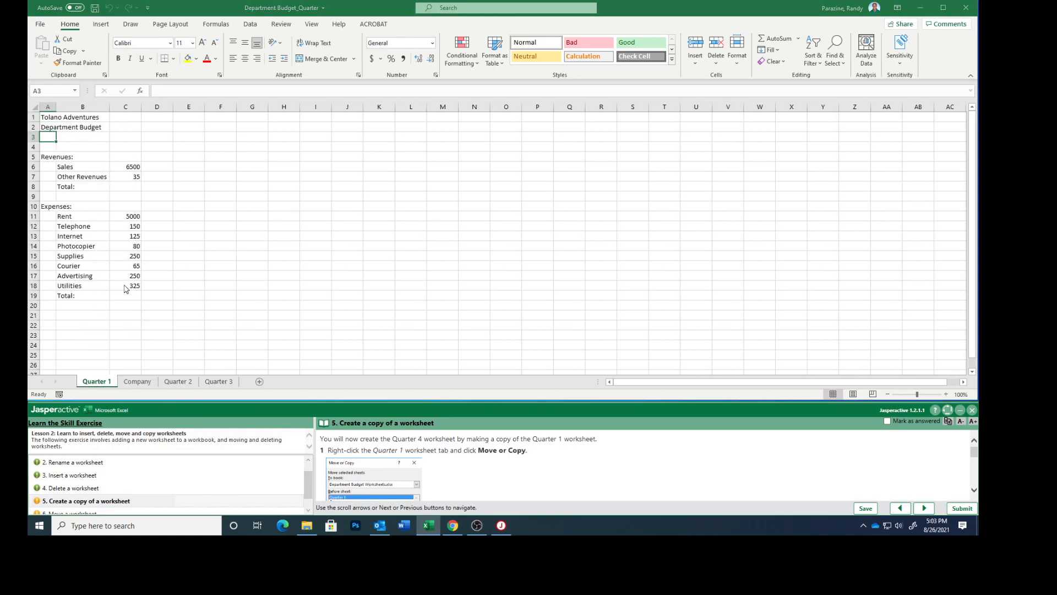
pyautogui.scroll(-5, 512, 472)
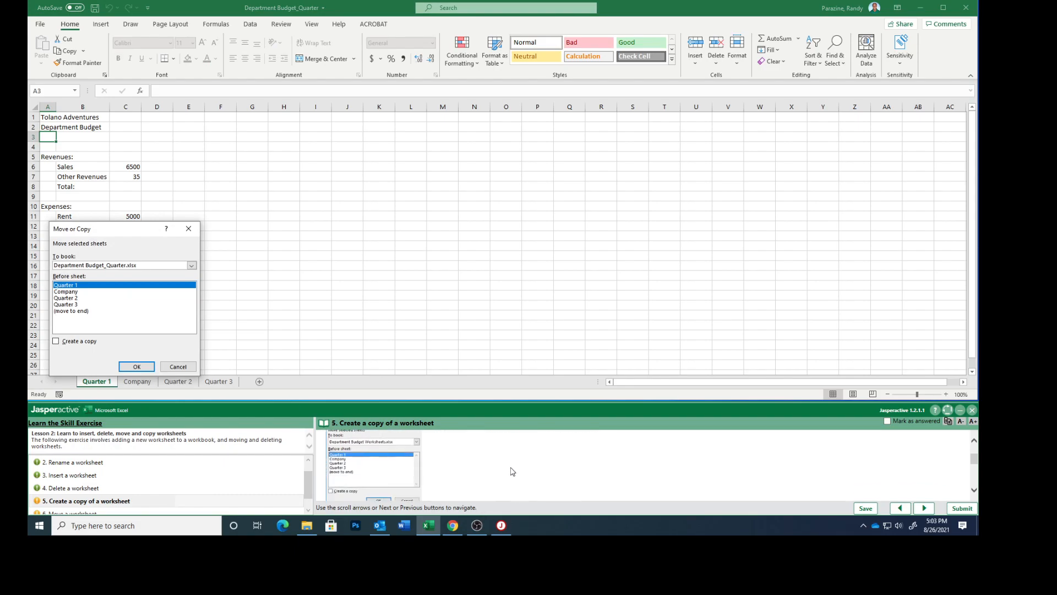
pyautogui.scroll(-2, 511, 472)
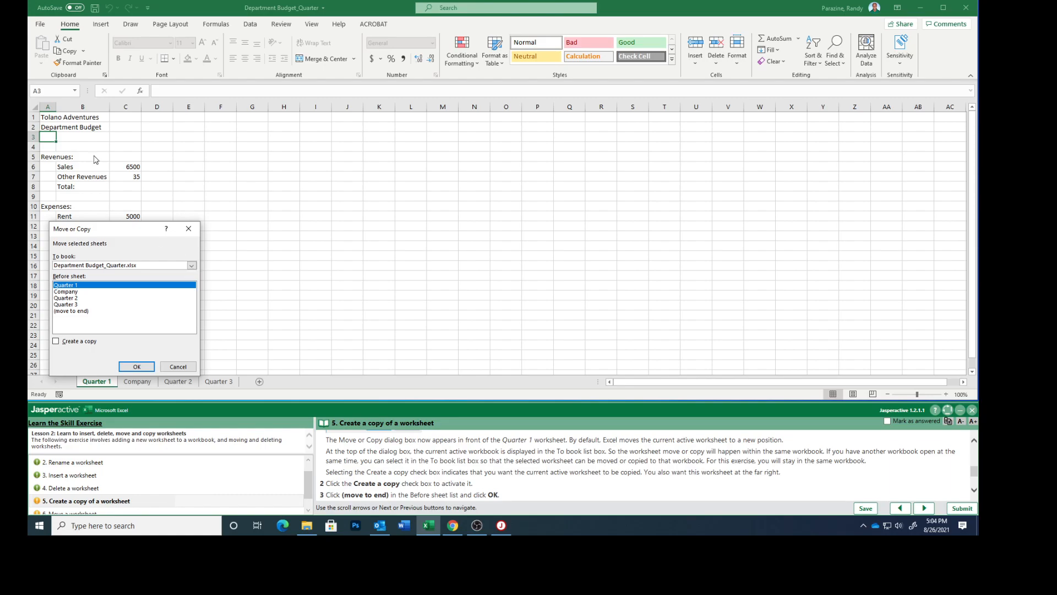
pyautogui.scroll(-2, 575, 466)
pyautogui.scroll(-2, 582, 467)
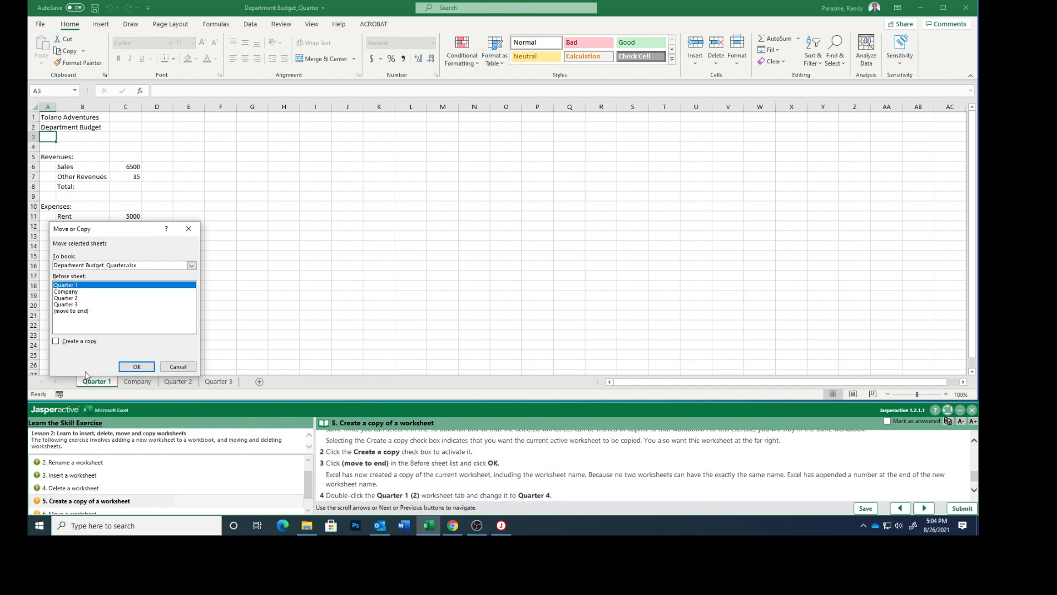
pyautogui.click(56, 343)
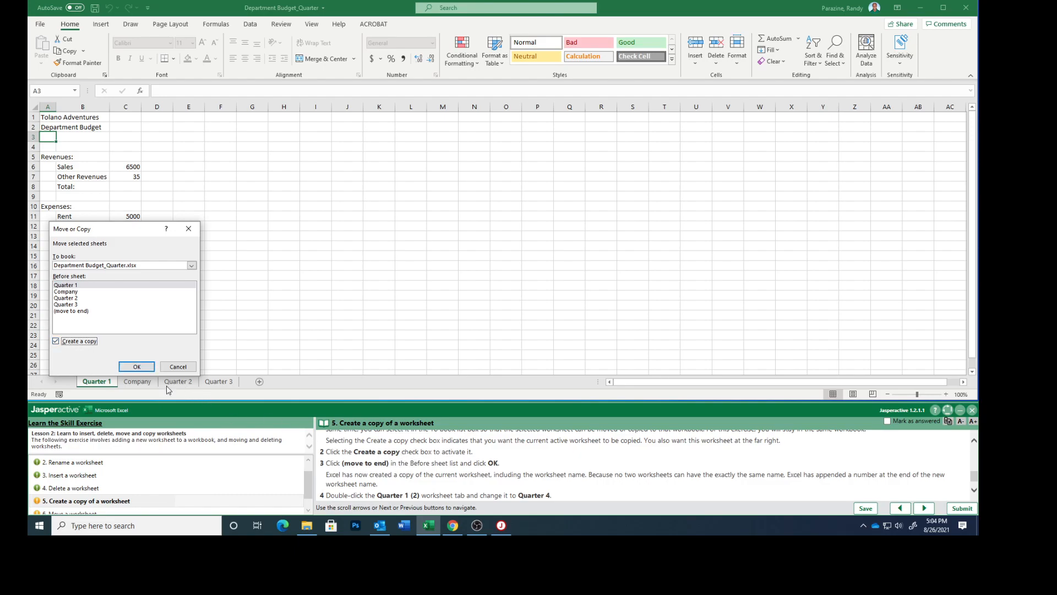
pyautogui.click(76, 312)
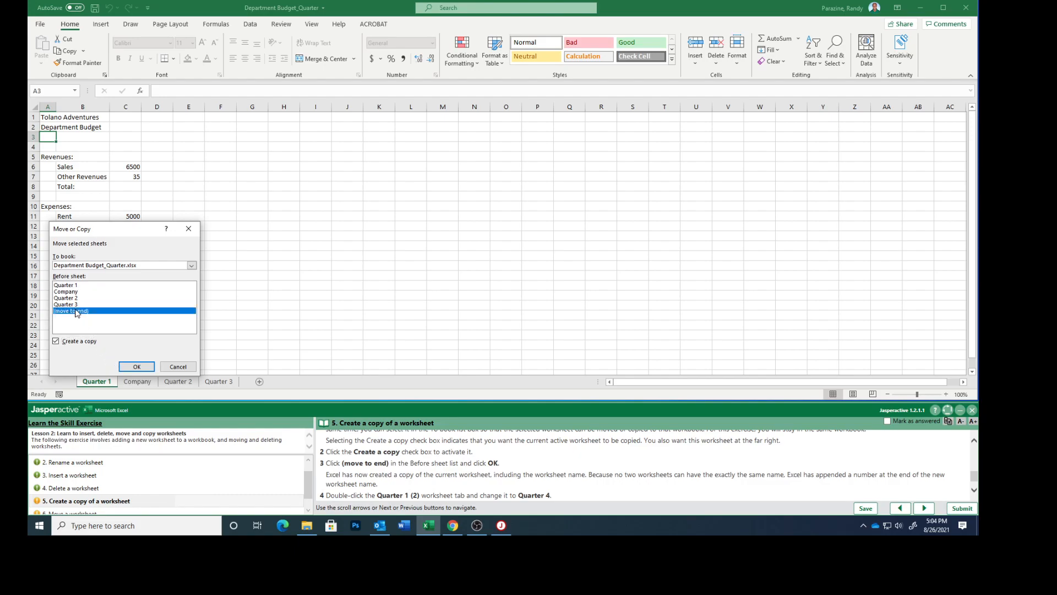
pyautogui.click(137, 367)
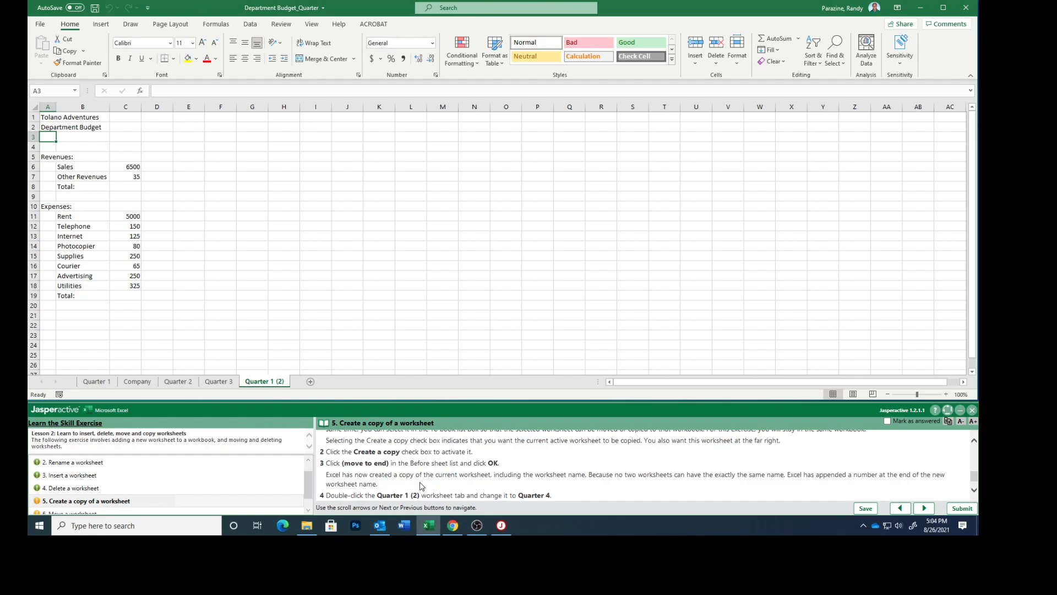
# - Rename the copied Quarter 1 (2) worksheet as Quarter 4
pyautogui.scroll(-1, 422, 484)
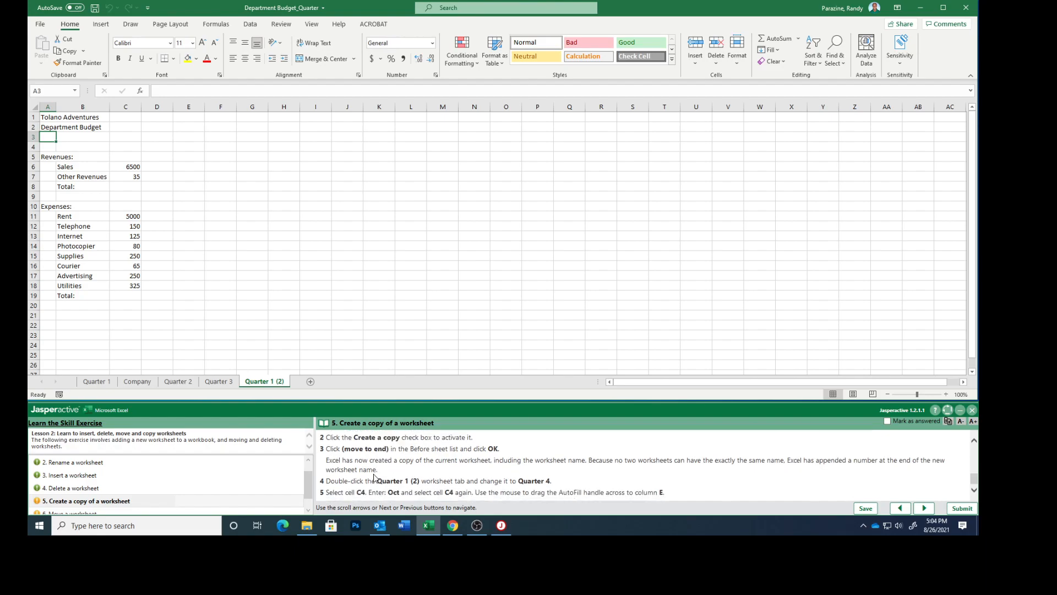
pyautogui.doubleClick(264, 381)
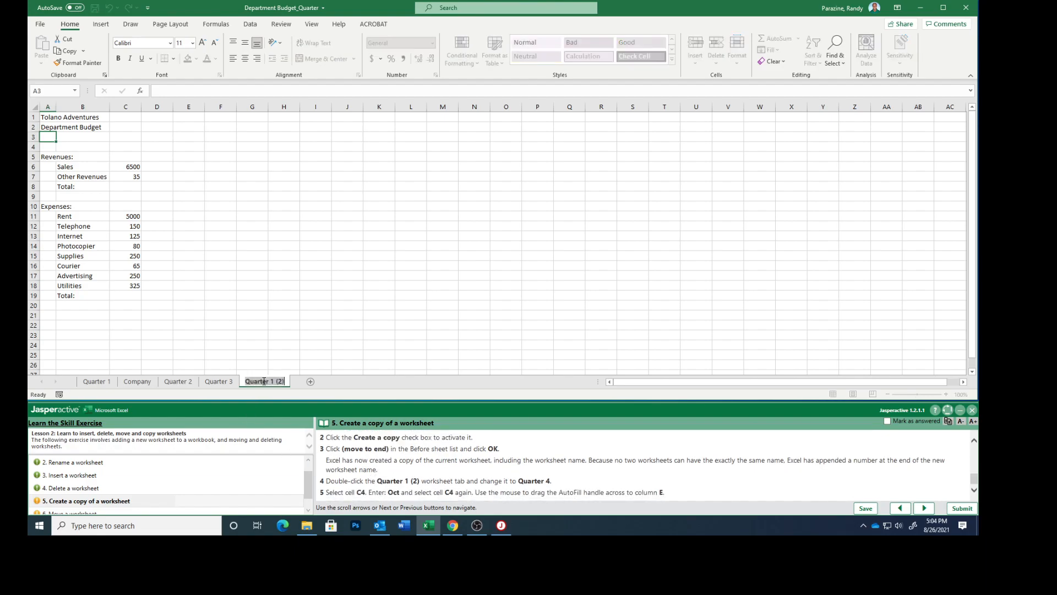
pyautogui.write('Quarter 4')
pyautogui.press('Return')
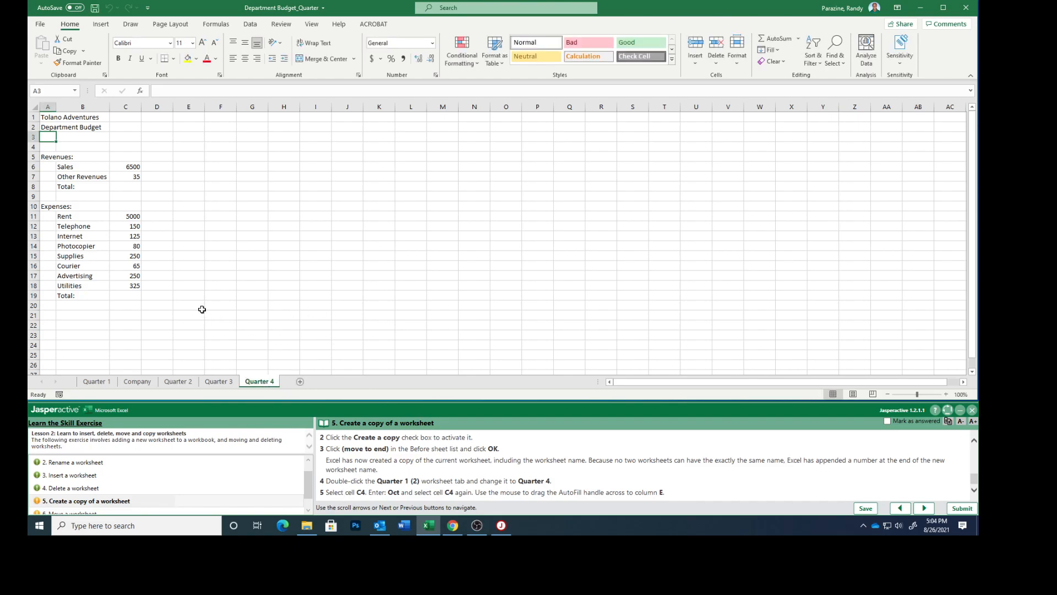
# - Enter Oct in cell C4 of the Quarter 4 worksheet and AutoFill the months across to column E
pyautogui.click(133, 147)
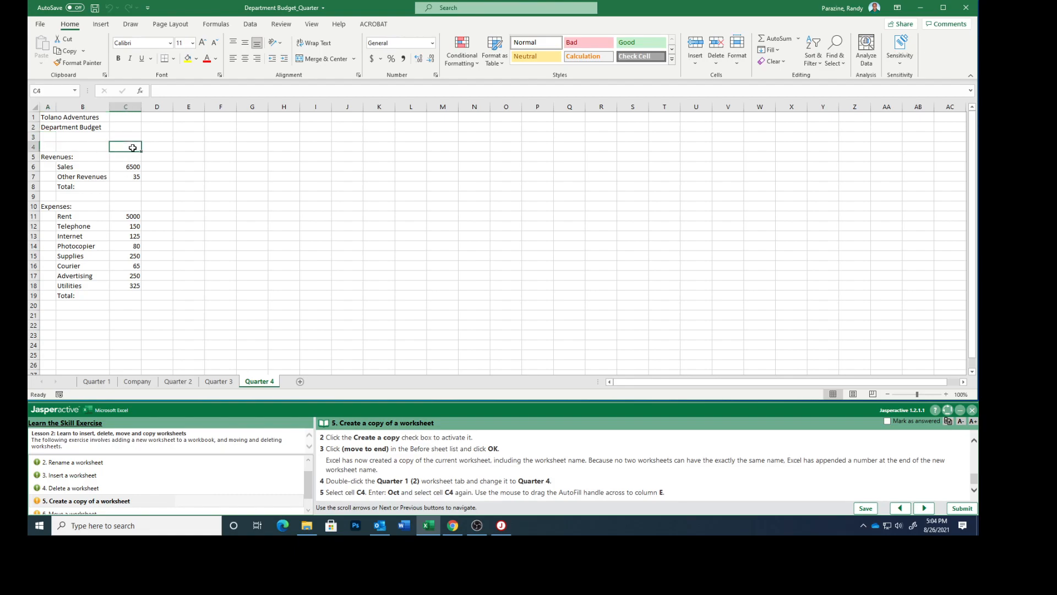
pyautogui.write('Oct')
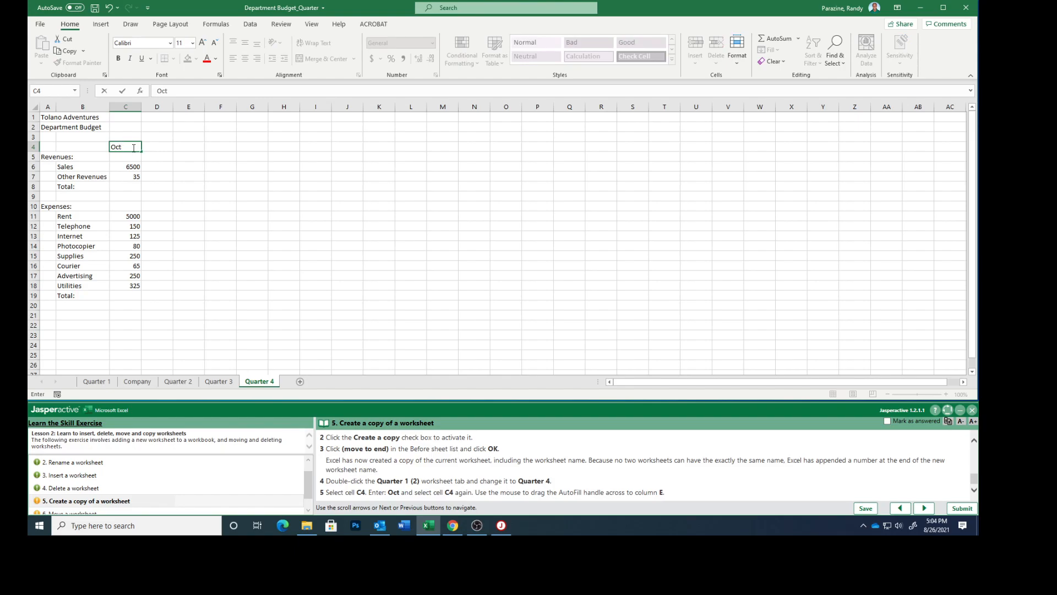
pyautogui.press('Return')
pyautogui.click(130, 147)
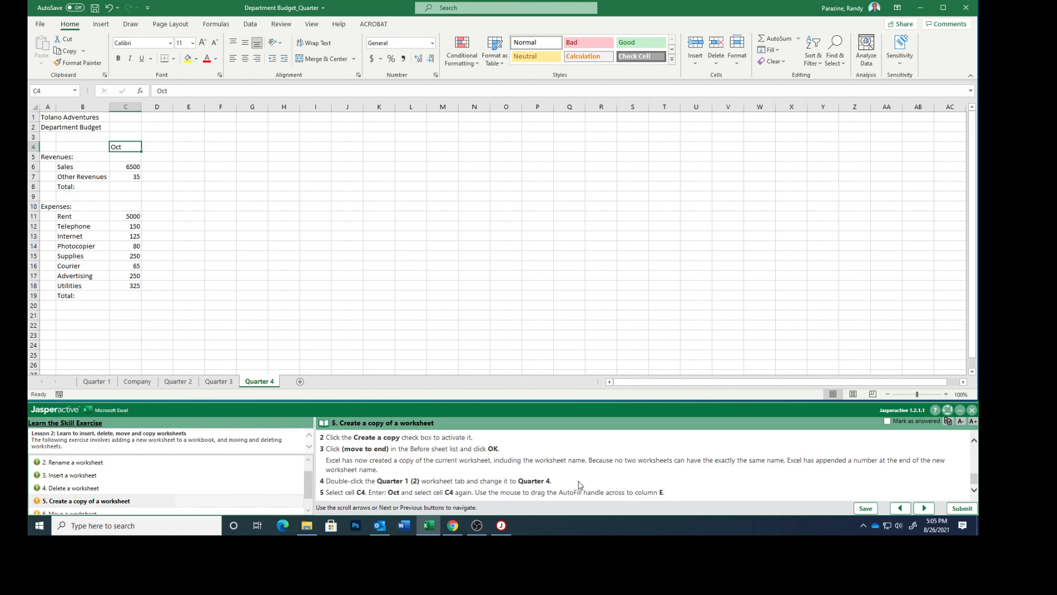
pyautogui.moveTo(141, 152); pyautogui.dragTo(202, 152)
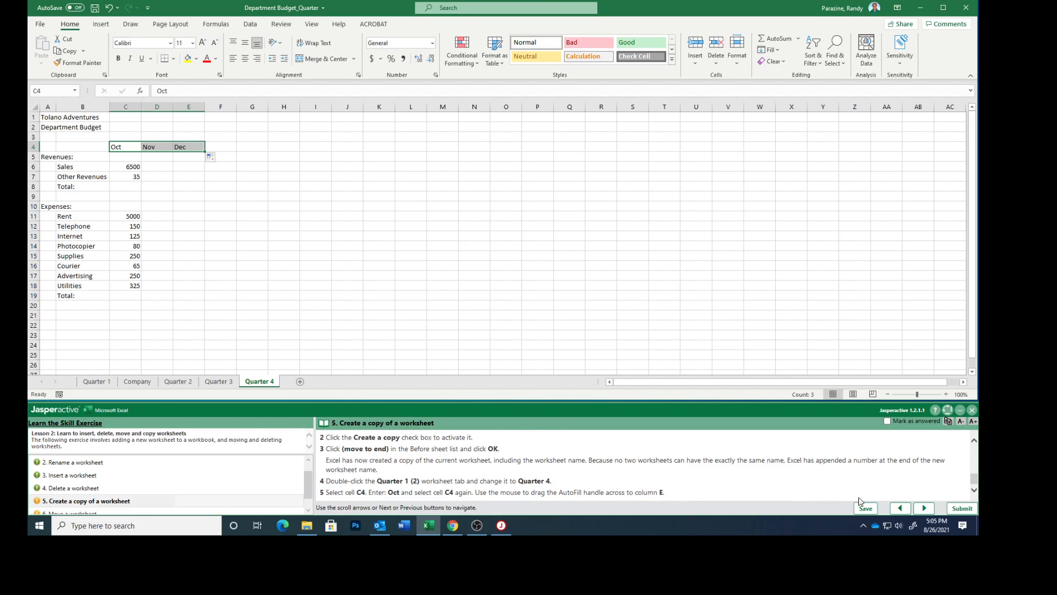
# - Mark exercise task 5 as answered and advance to task 6
pyautogui.click(888, 421)
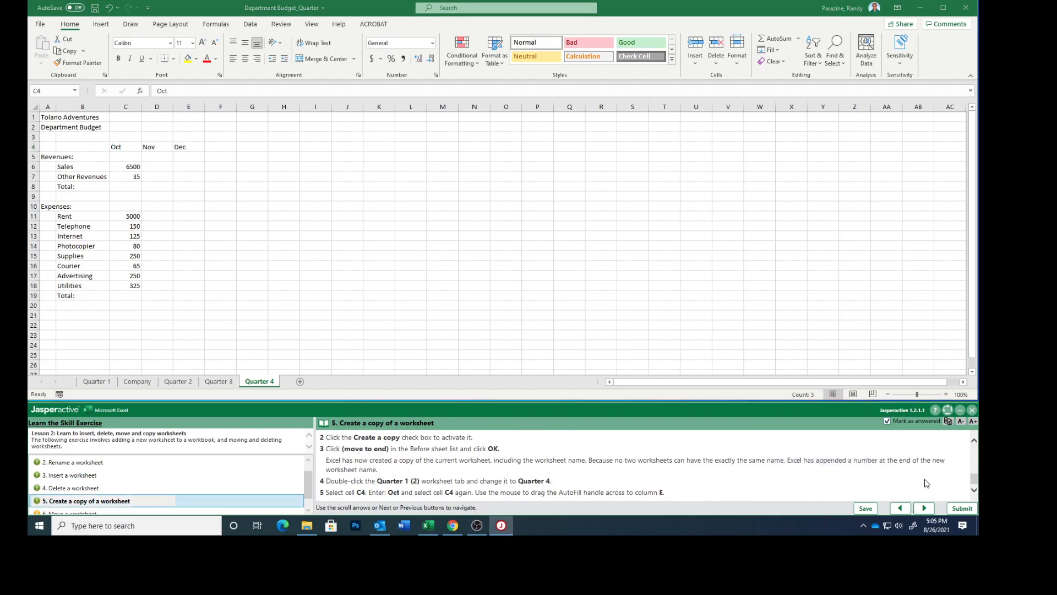
pyautogui.click(925, 508)
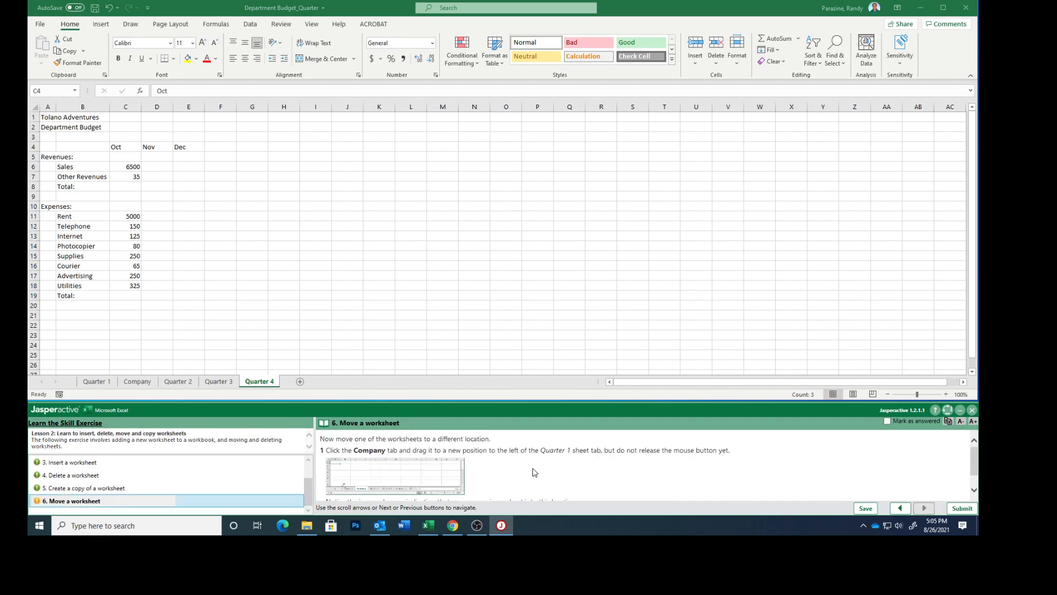
# - Move the Company worksheet in front of the Quarter 1 worksheet
pyautogui.scroll(-1, 540, 471)
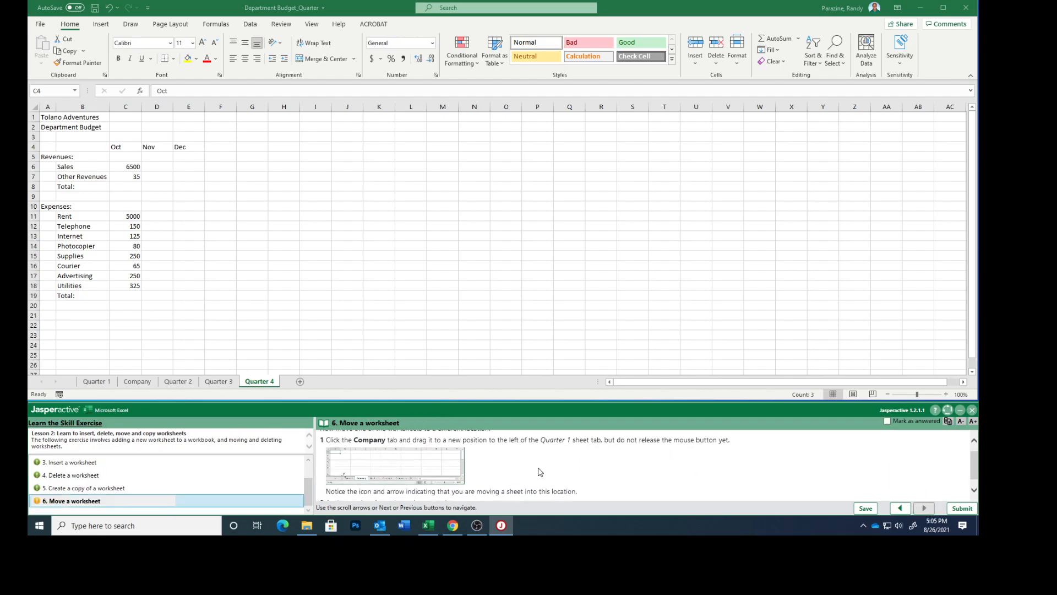
pyautogui.click(138, 382)
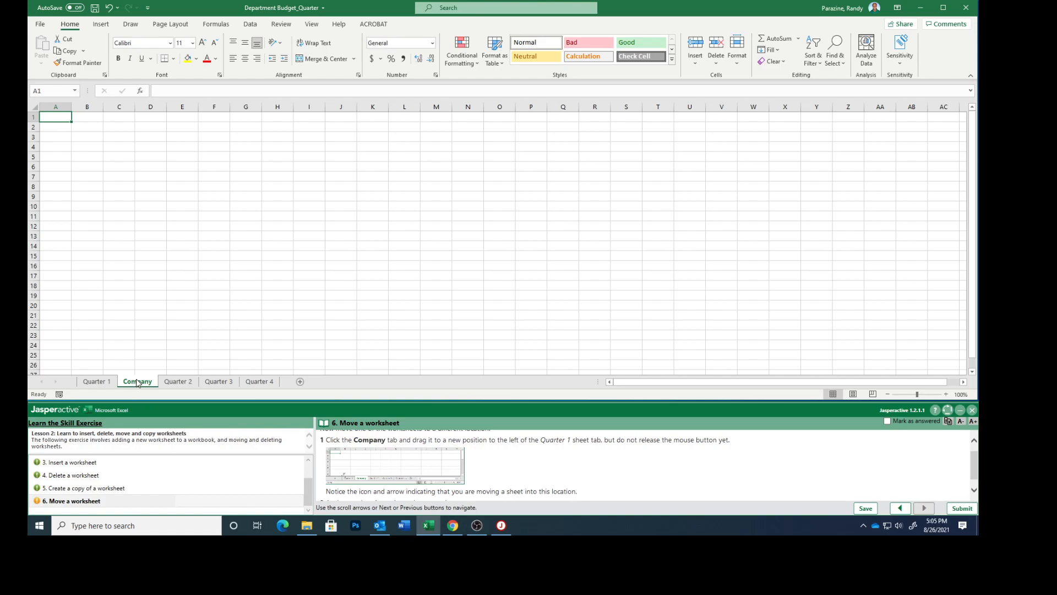
pyautogui.scroll(-1, 512, 474)
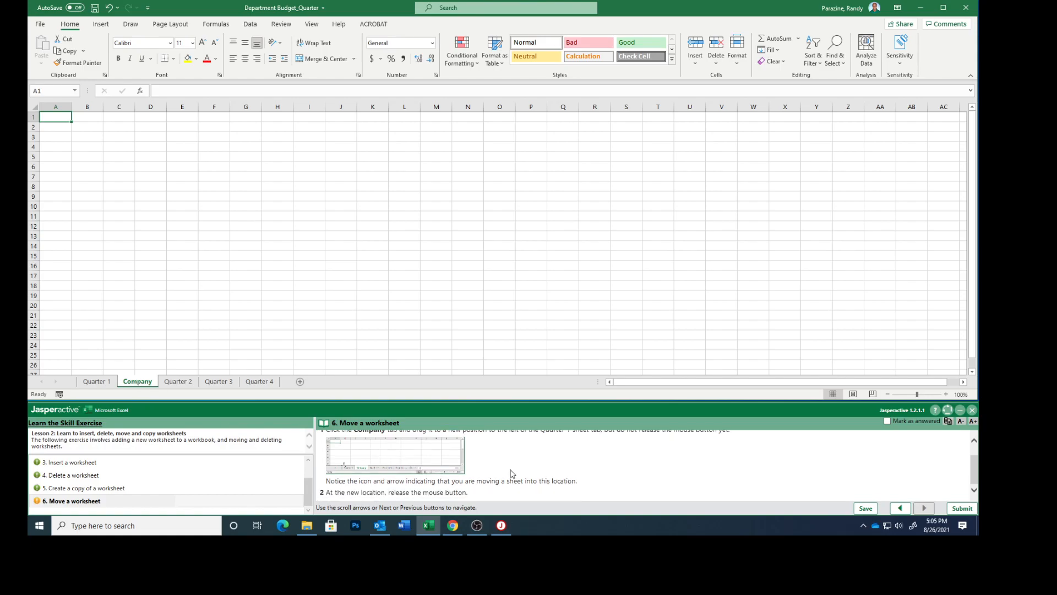
pyautogui.moveTo(139, 391); pyautogui.dragTo(77, 386)
pyautogui.moveTo(76, 386); pyautogui.dragTo(77, 386)
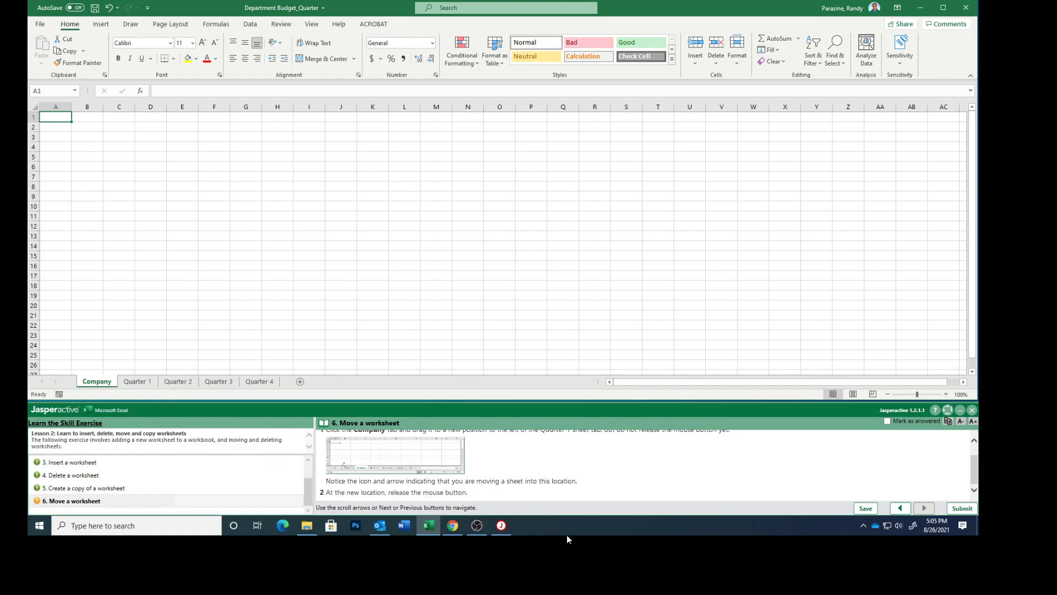
# - Mark exercise task 6 as answered and submit the exercise results for scoring
pyautogui.click(887, 421)
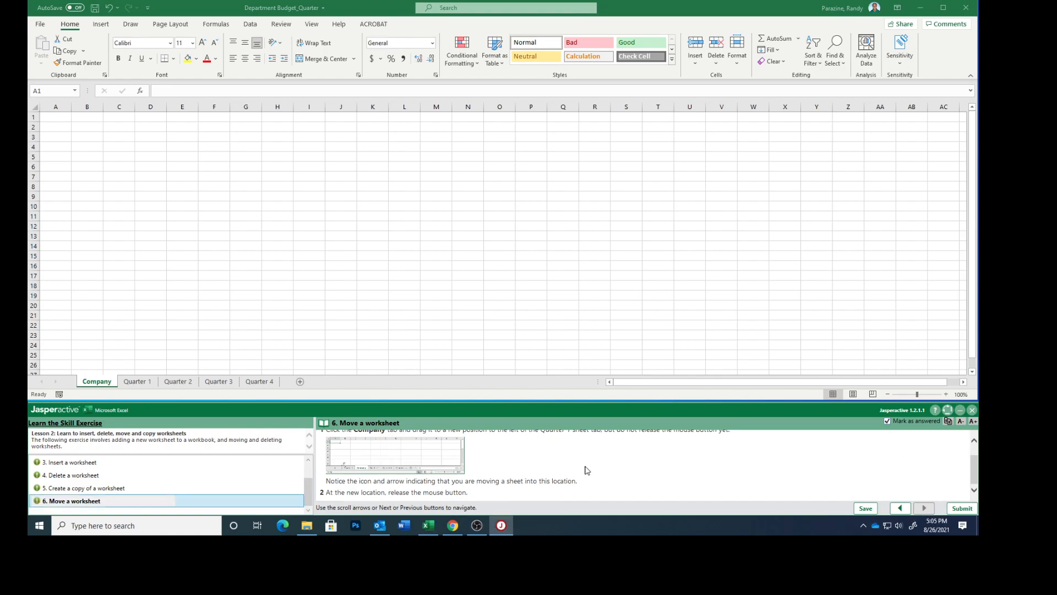
pyautogui.click(962, 508)
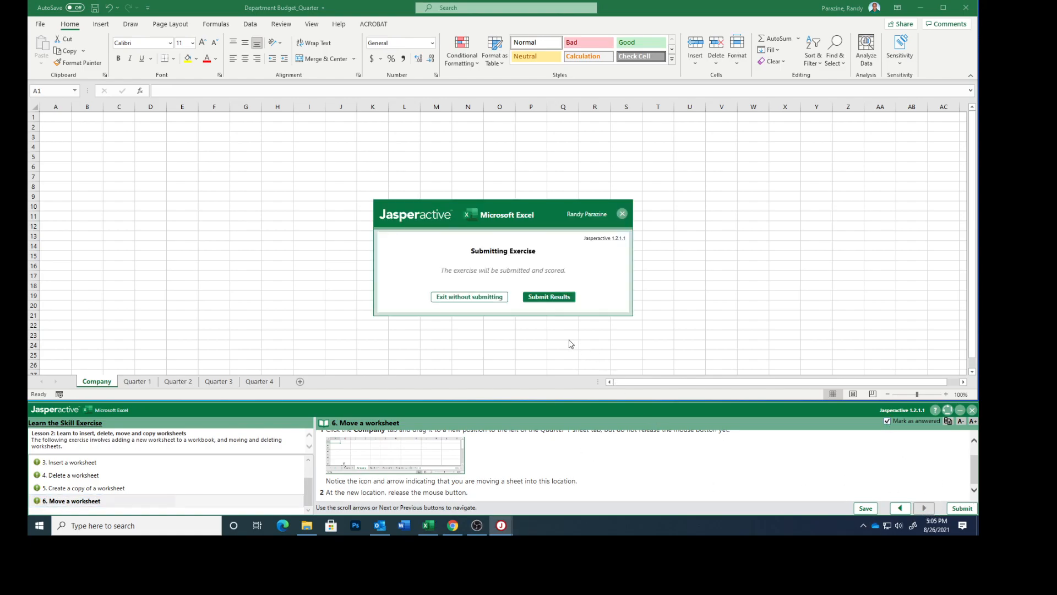
pyautogui.click(547, 300)
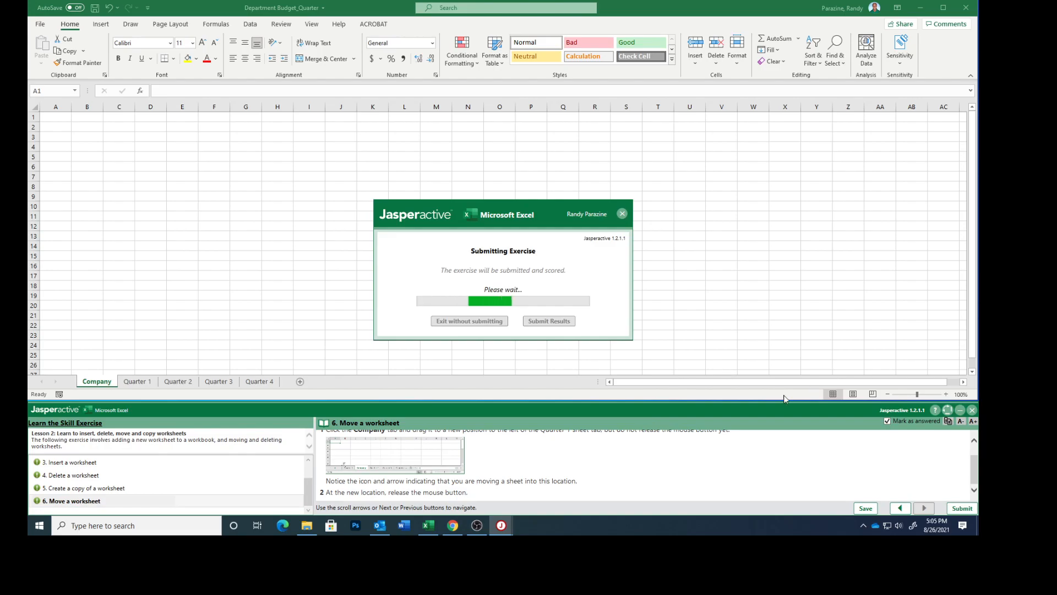